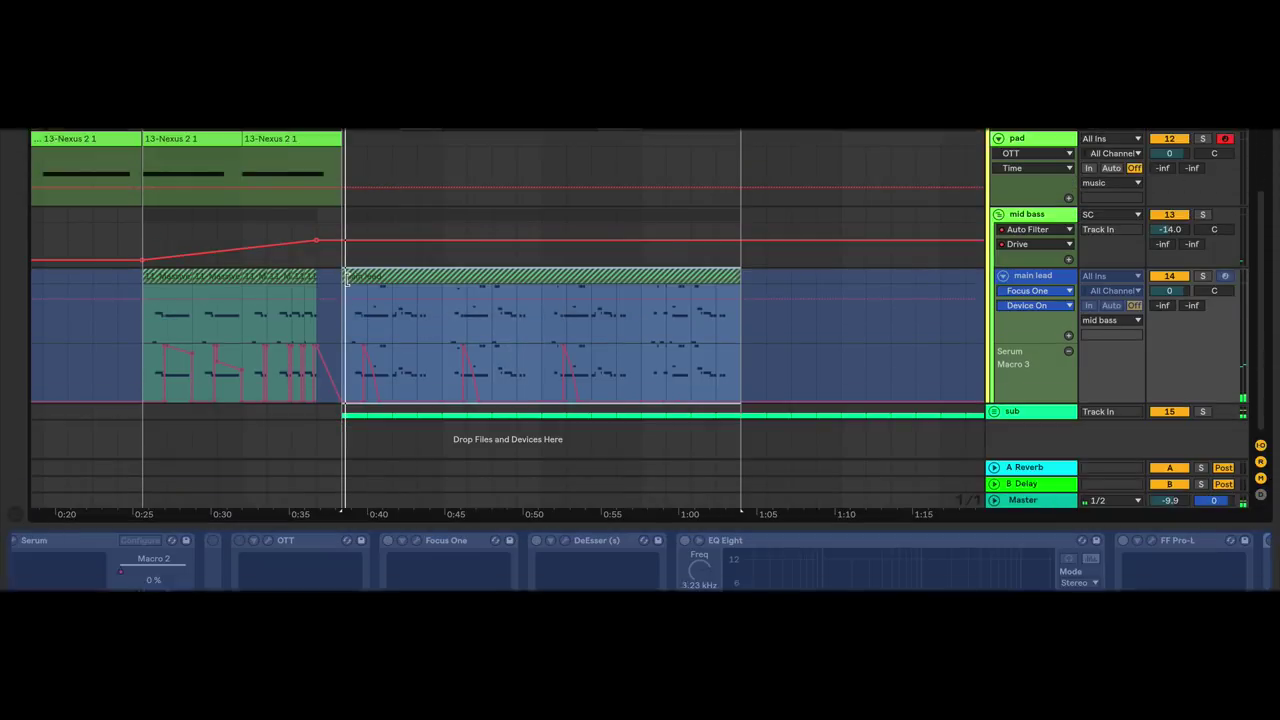
Step: Unfreeze the main lead track from its header's context menu
right_click(1028, 283)
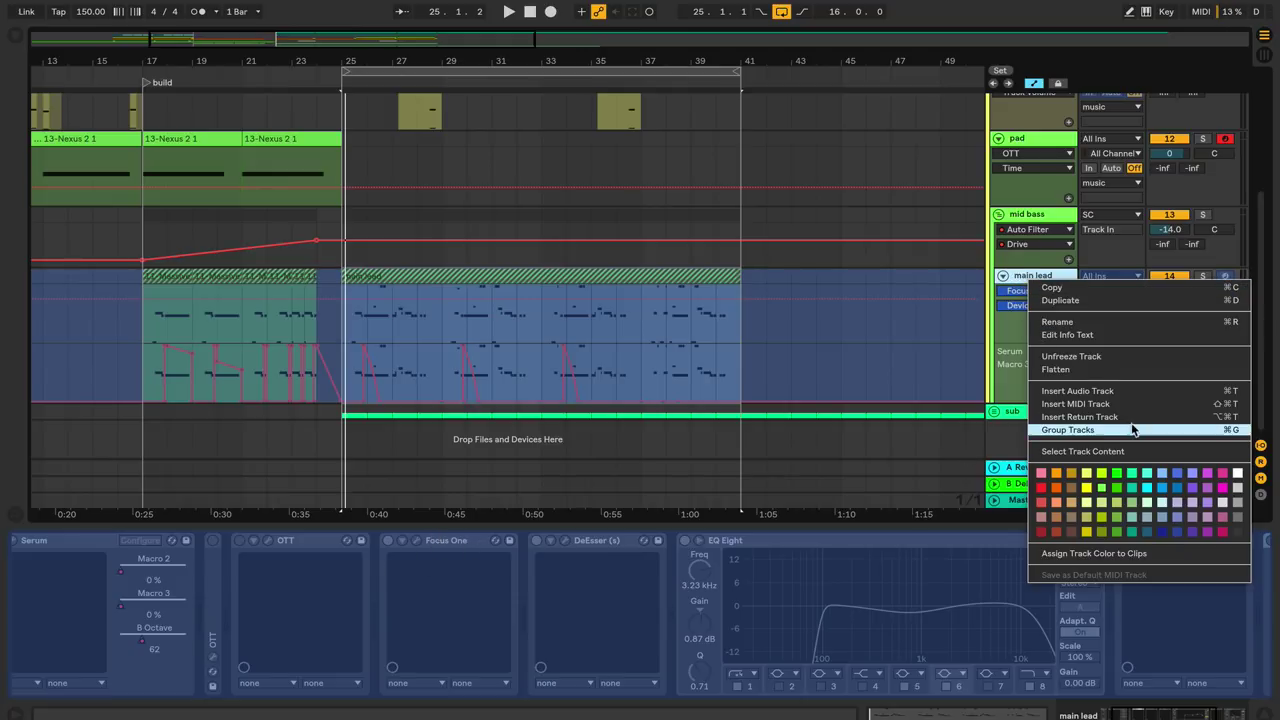
left_click(1101, 357)
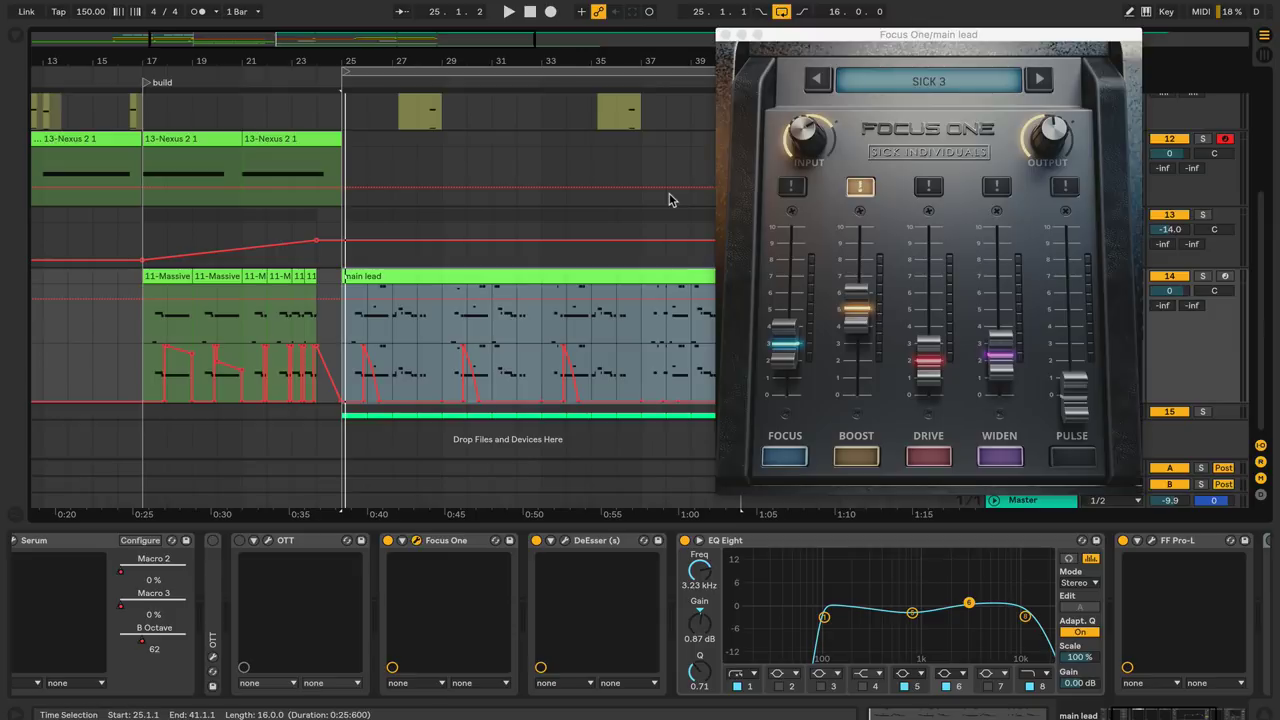
Step: Solo the main lead, play from bar 25, and bypass then re-enable Focus One to compare
left_click_drag(879, 35, 903, 31)
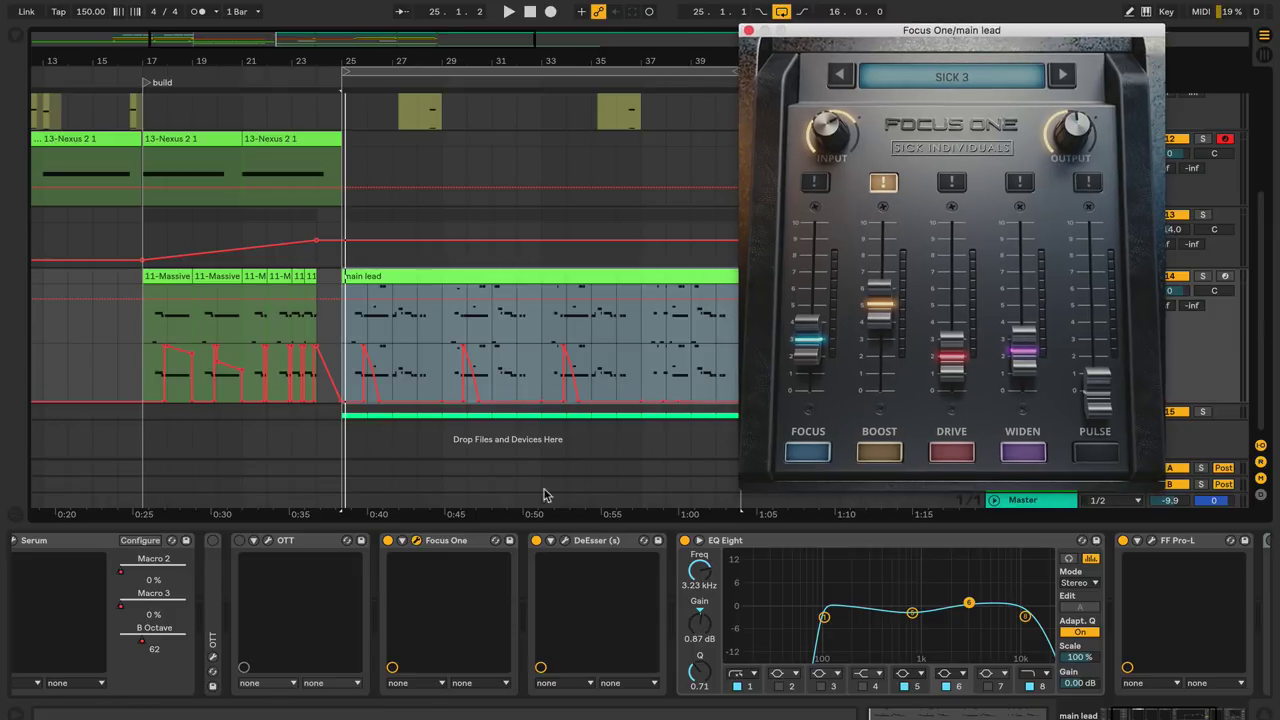
left_click(1203, 276)
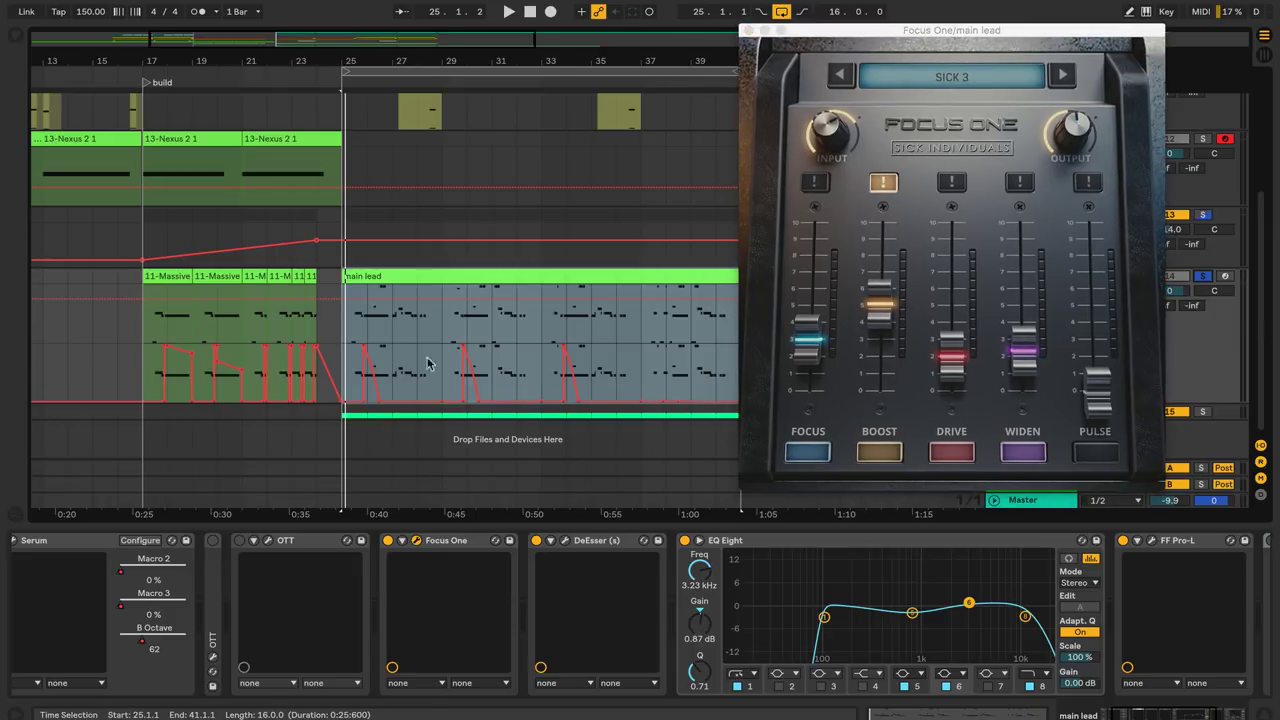
left_click(390, 293)
key("space")
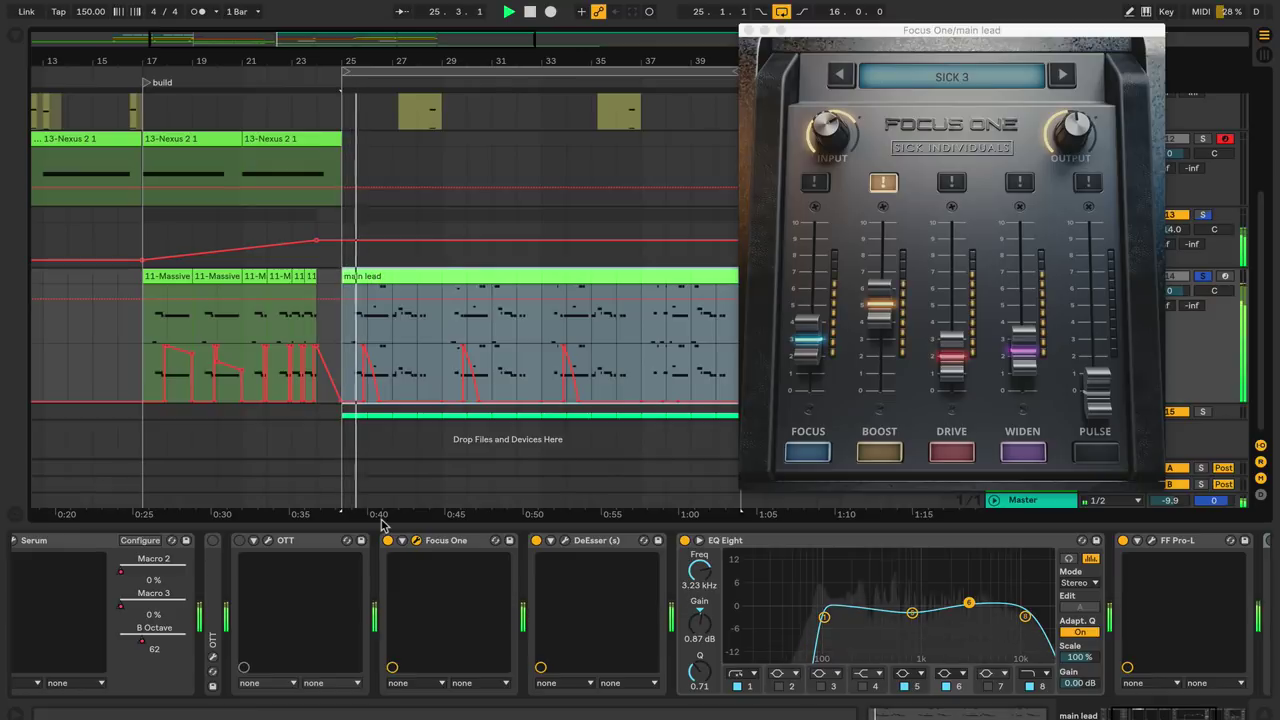
left_click(388, 541)
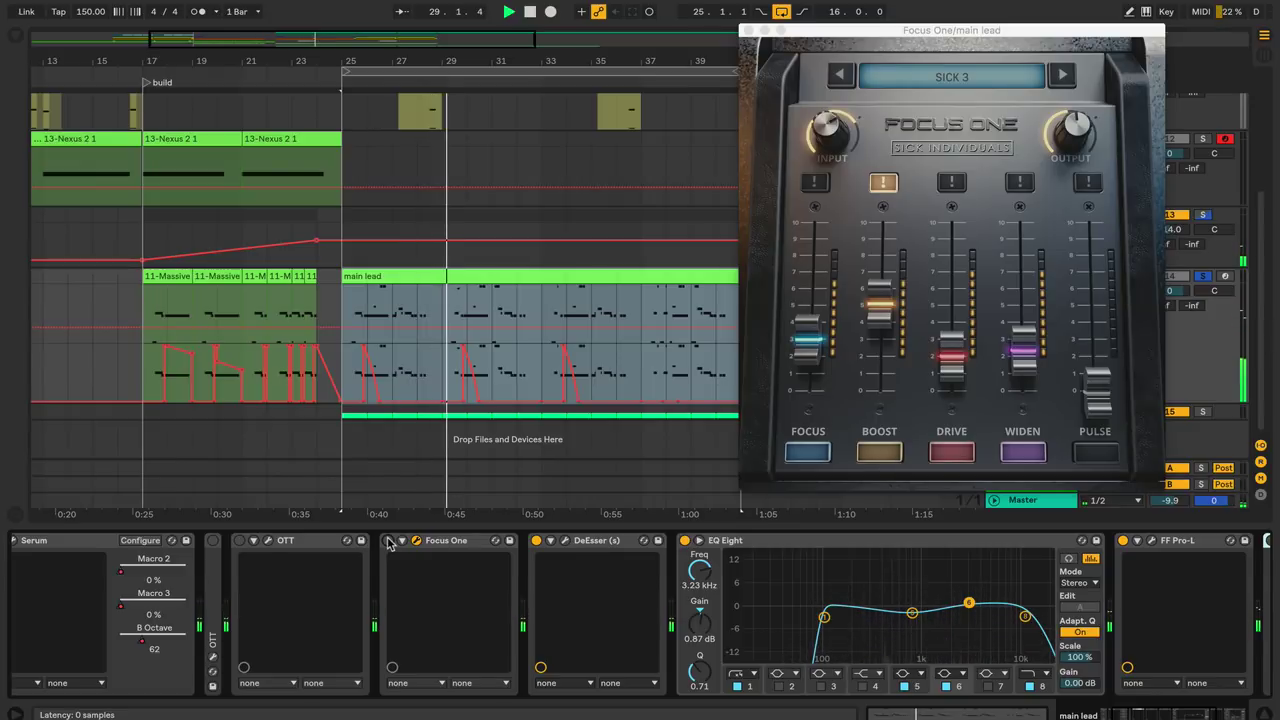
left_click(388, 541)
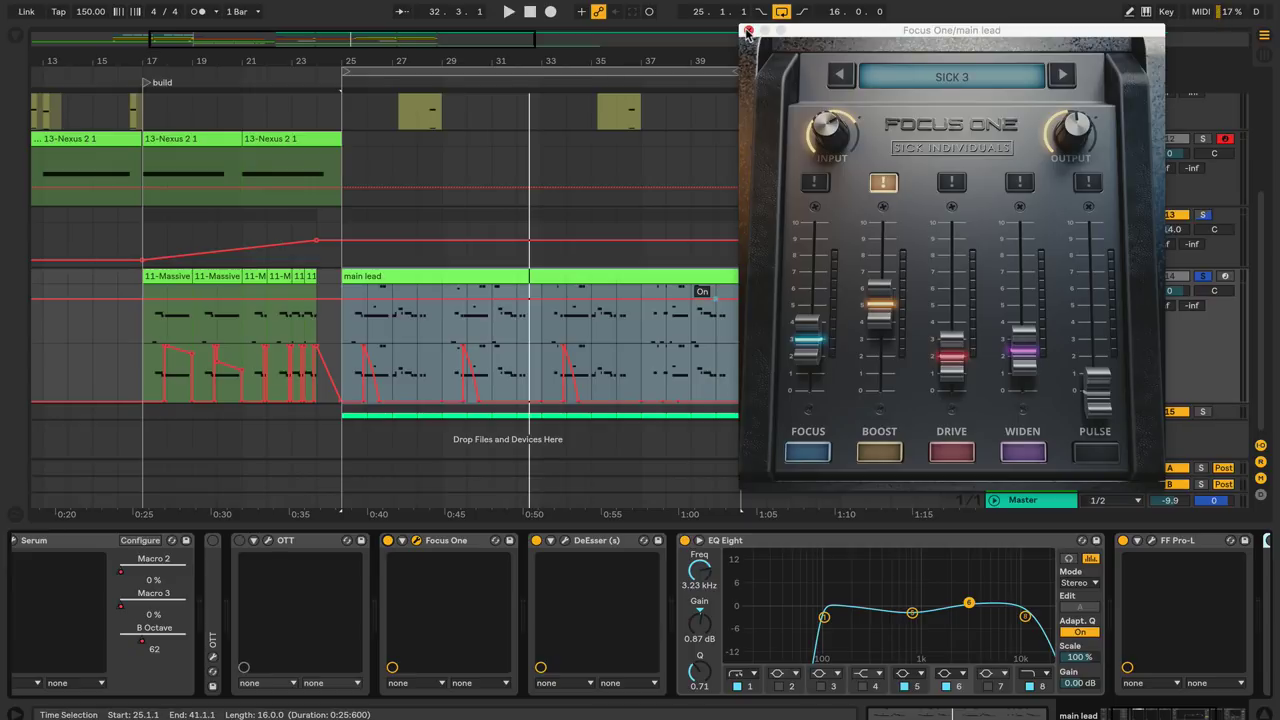
Step: Load Focus One's Default preset, turn off Pulse, Widen, Drive and Boost, and open OTT
left_click(843, 76)
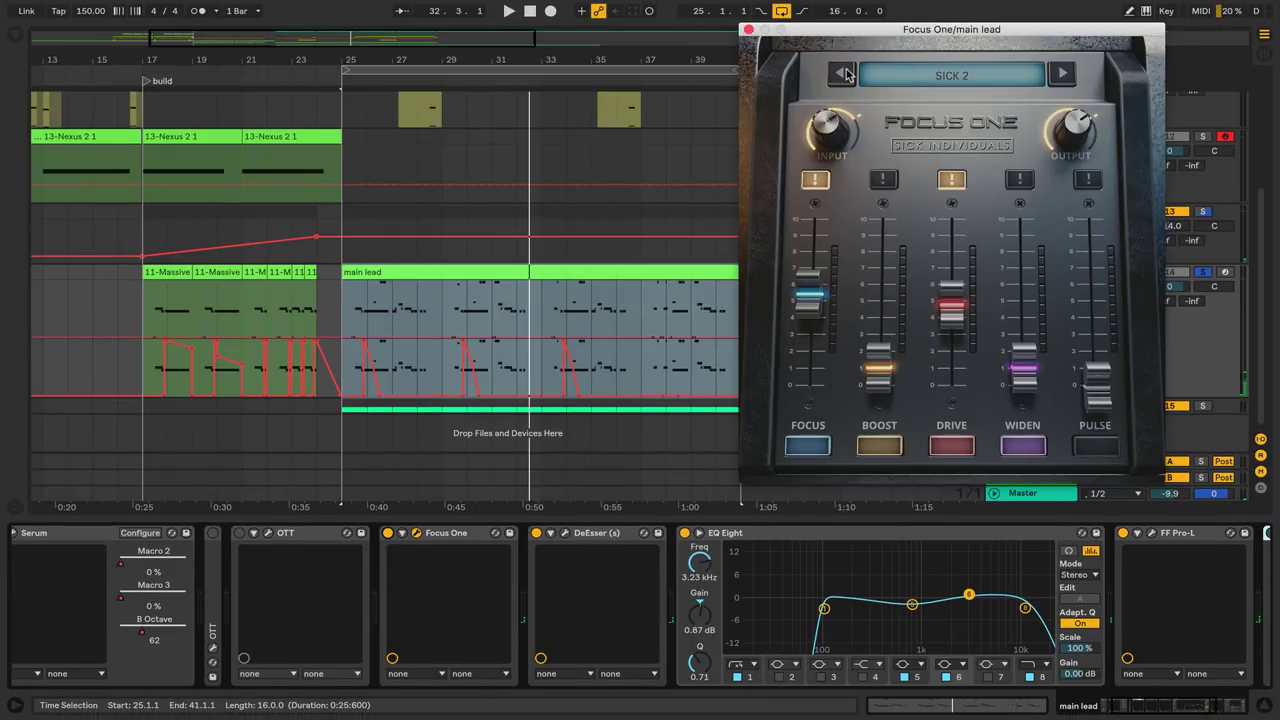
left_click(1064, 75)
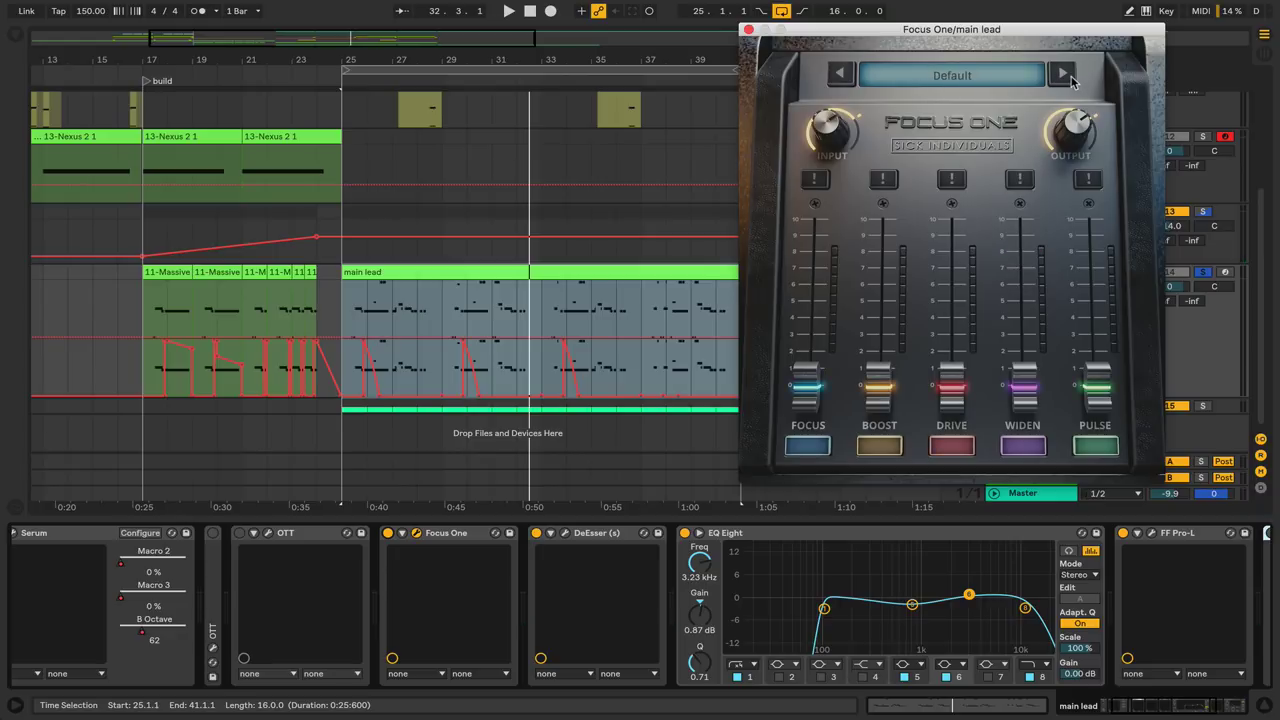
left_click(1098, 452)
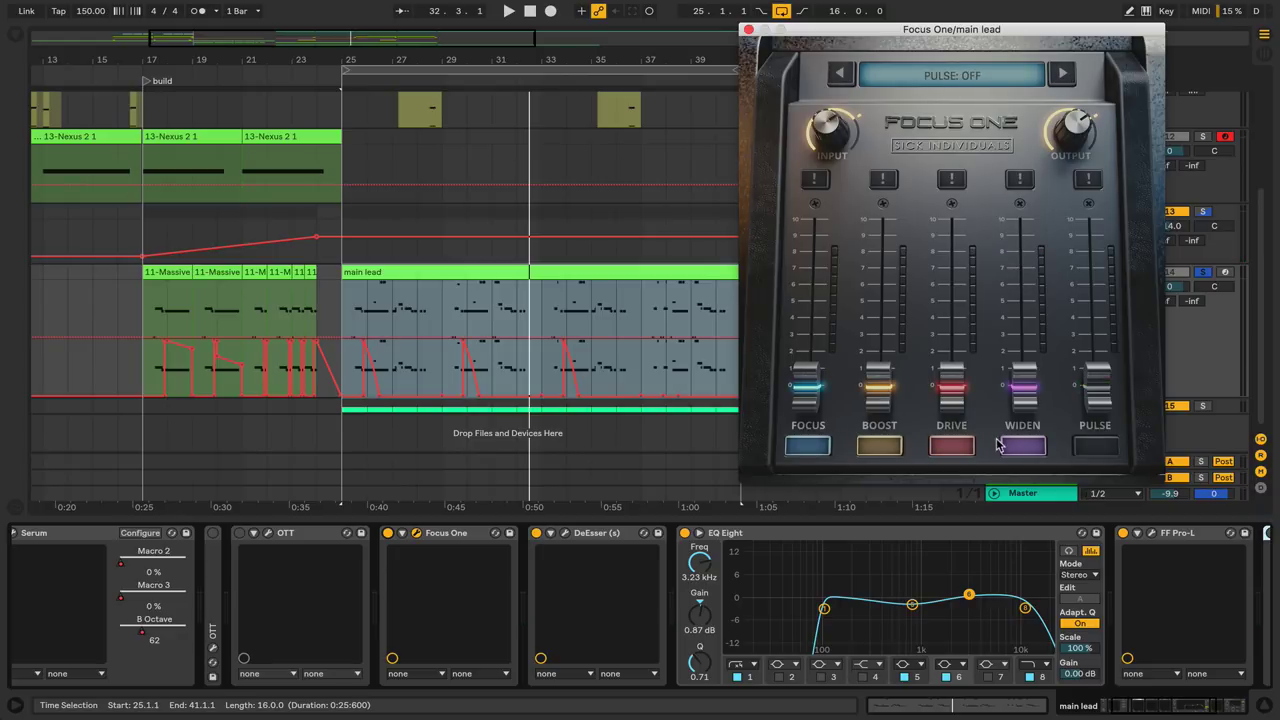
left_click(1022, 446)
left_click(951, 446)
left_click(879, 446)
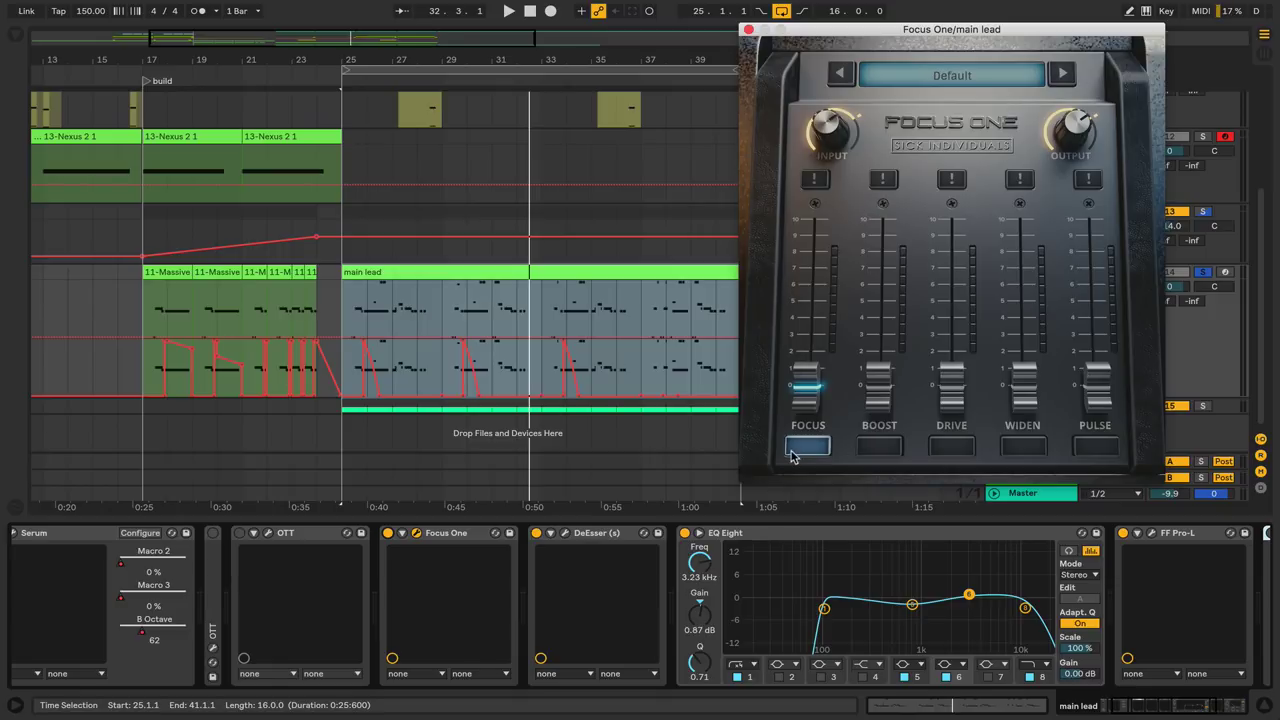
left_click(268, 532)
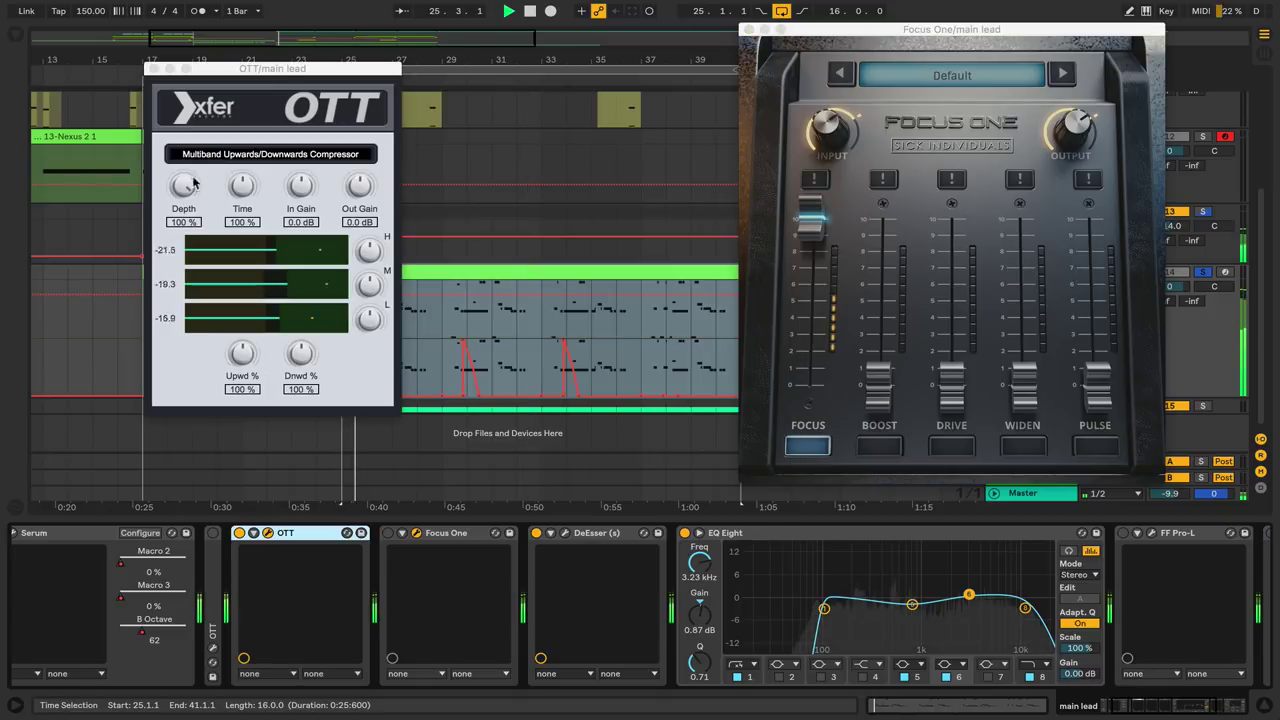
Step: Try Focus at about 4, undo back to 10, and play the soloed main lead clip
left_click(851, 312)
key("super+z")
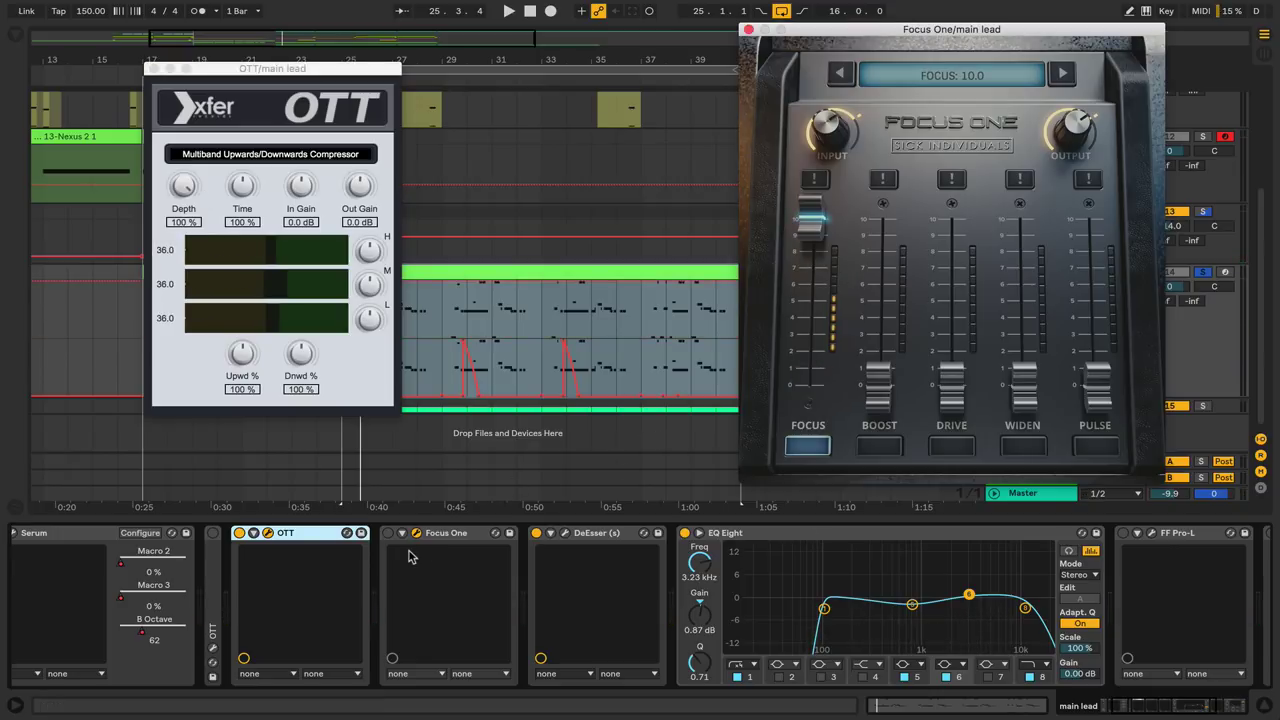
left_click(427, 272)
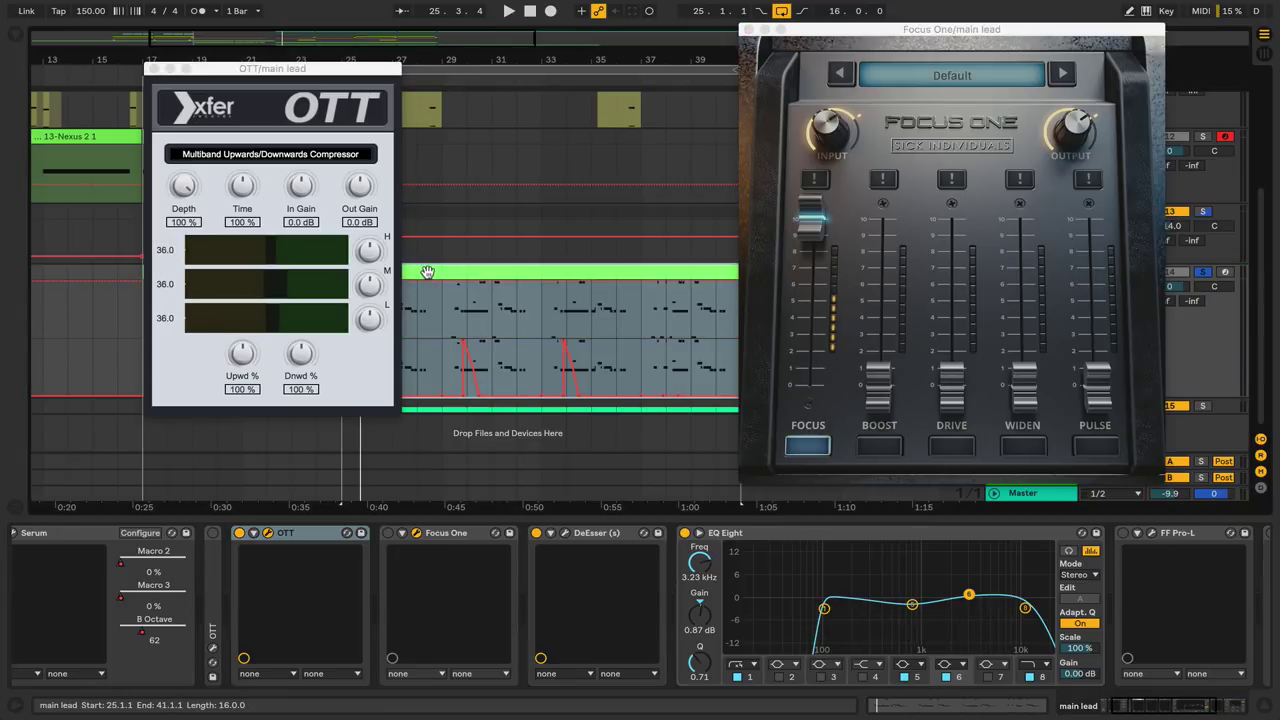
key("space")
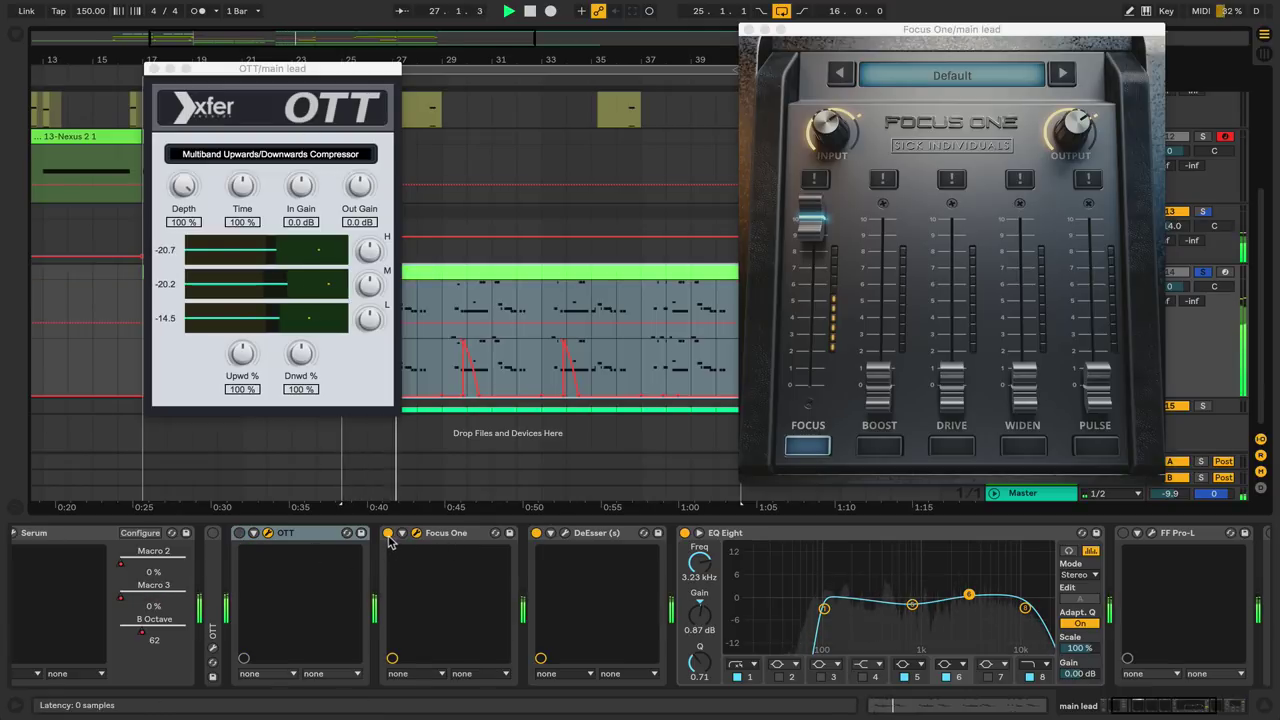
Step: A/B OTT against Focus One by toggling their activators, then stop and set Focus to 10.0
left_click(388, 533)
left_click(240, 533)
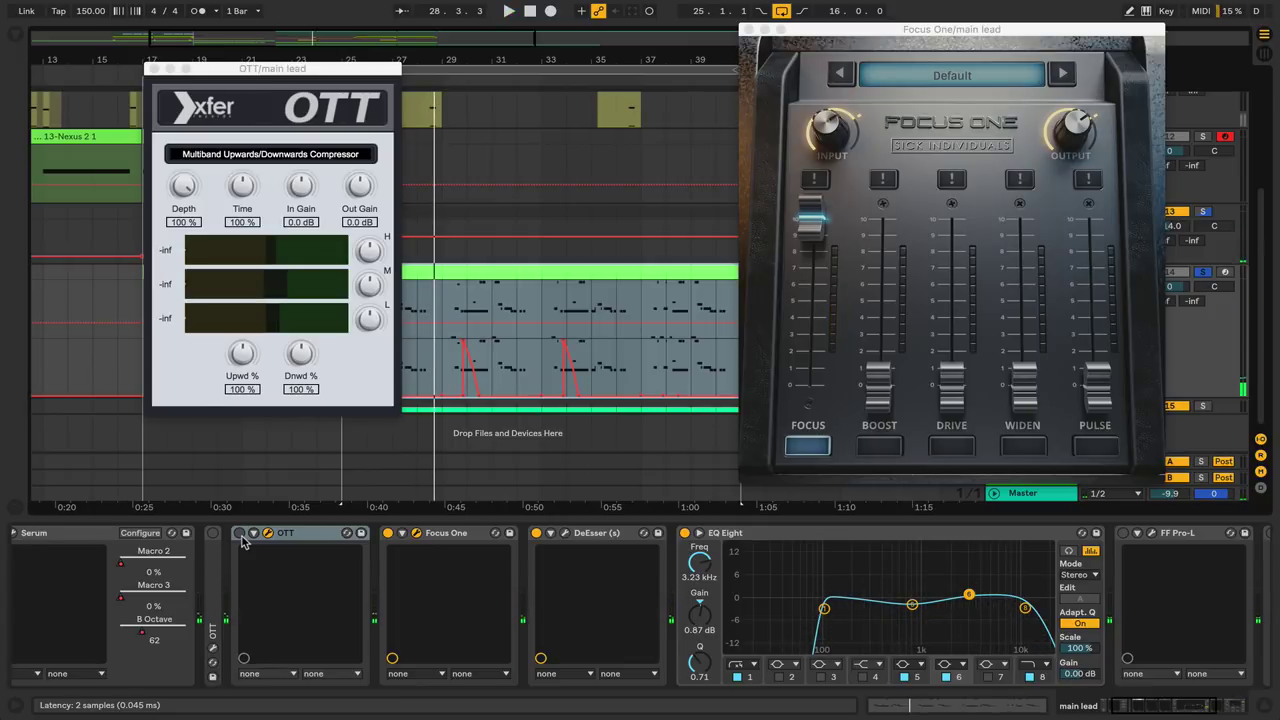
left_click(240, 533)
key("space")
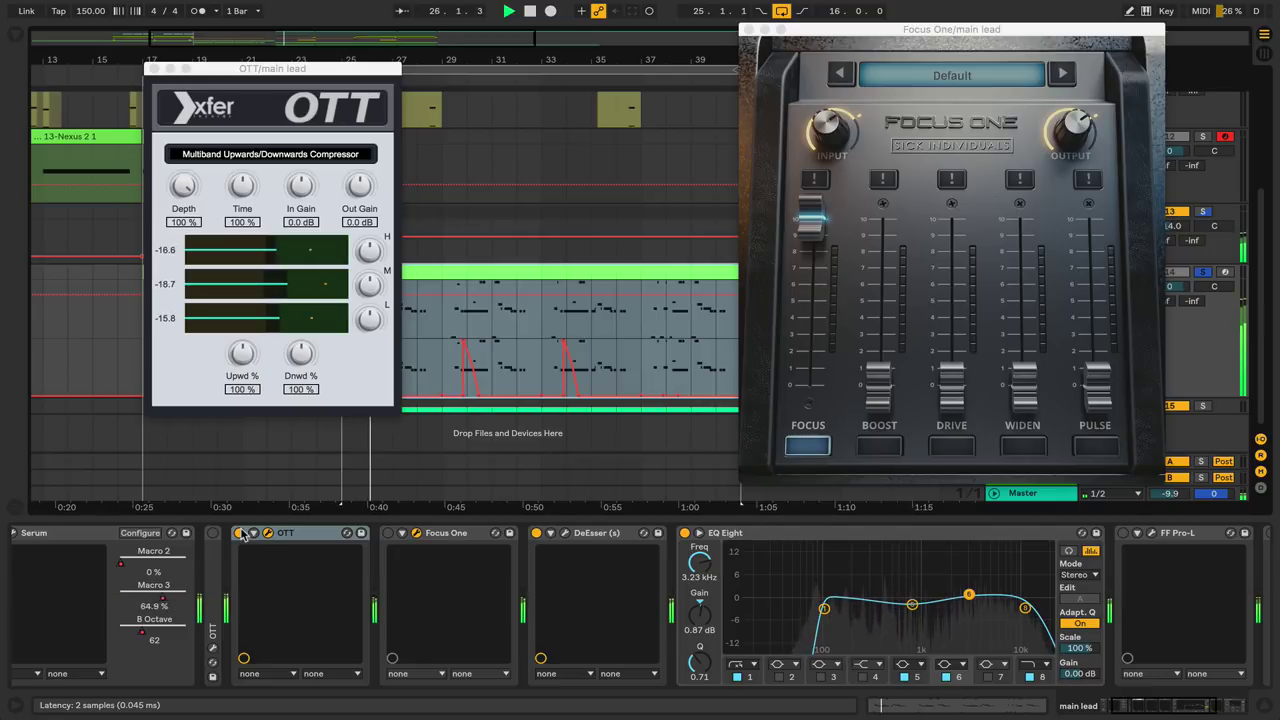
left_click(241, 534)
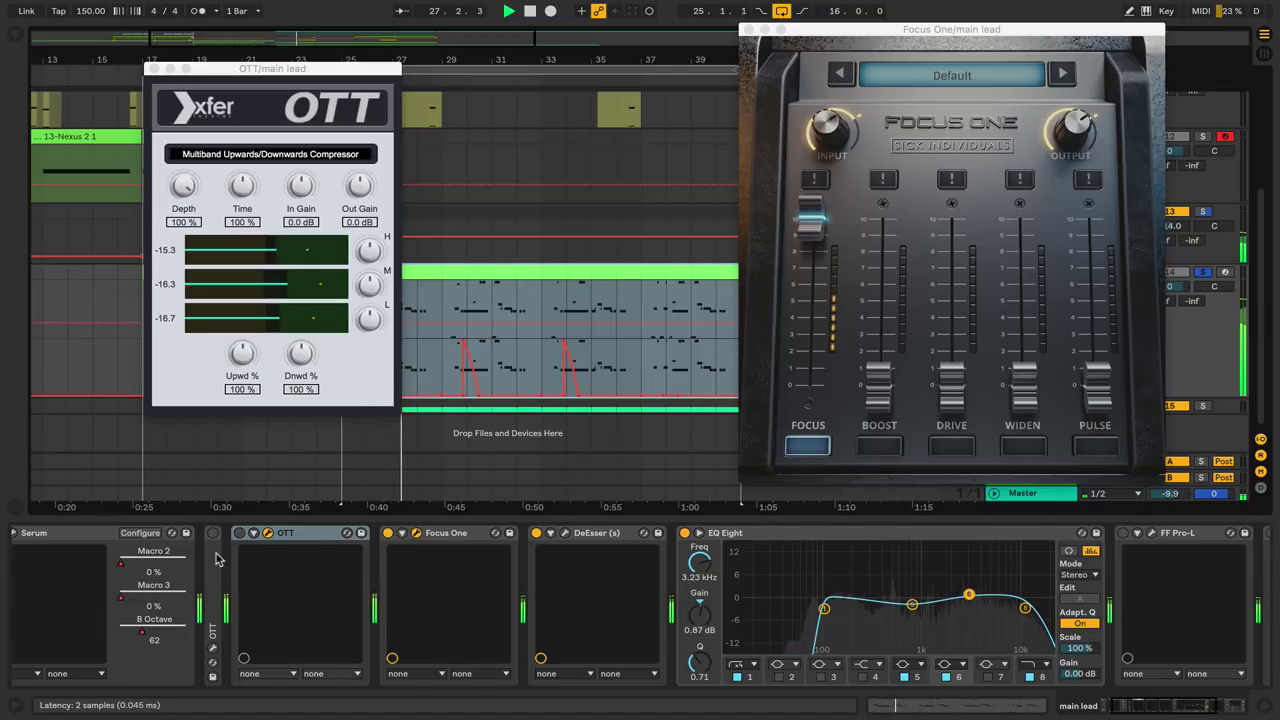
left_click(240, 533)
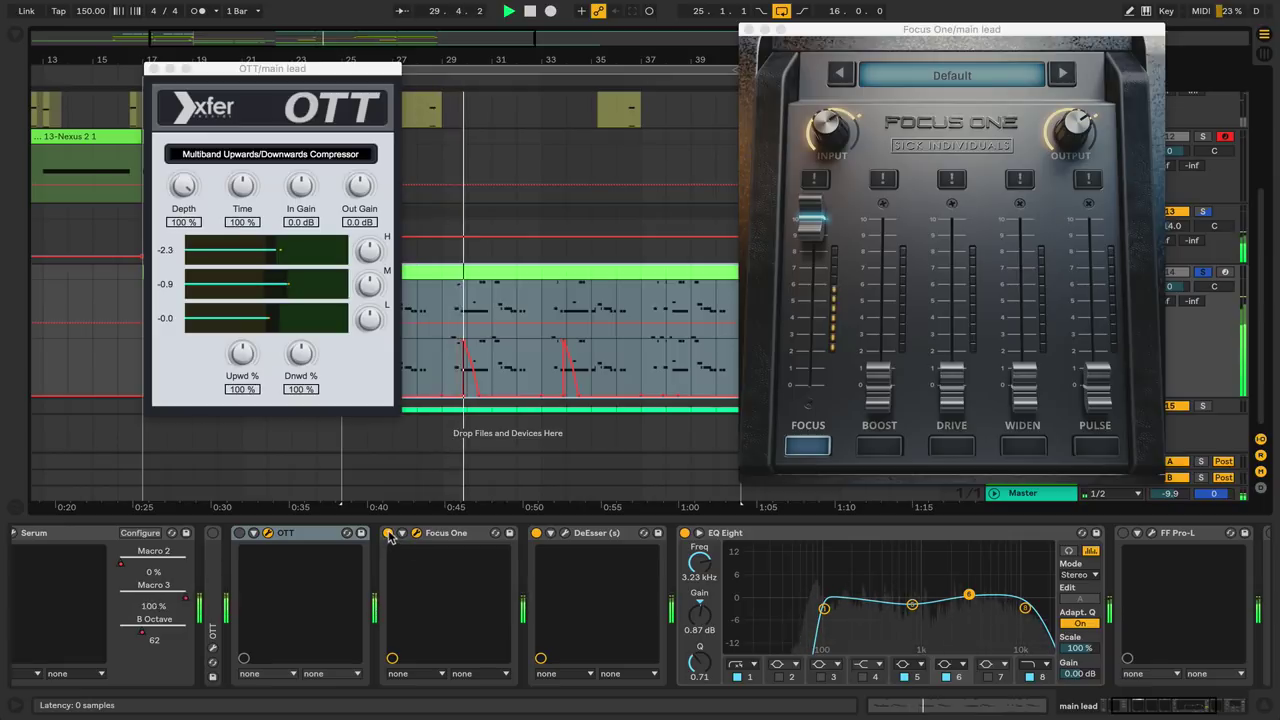
left_click(389, 533)
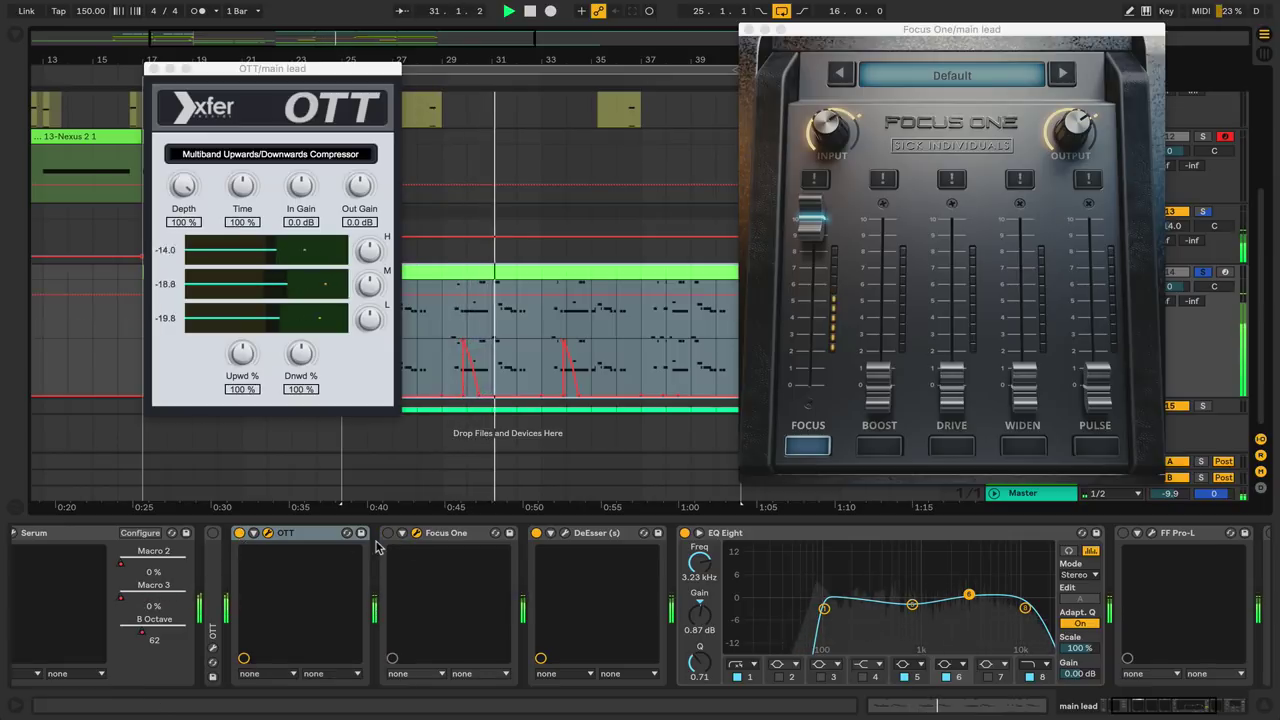
left_click(389, 533)
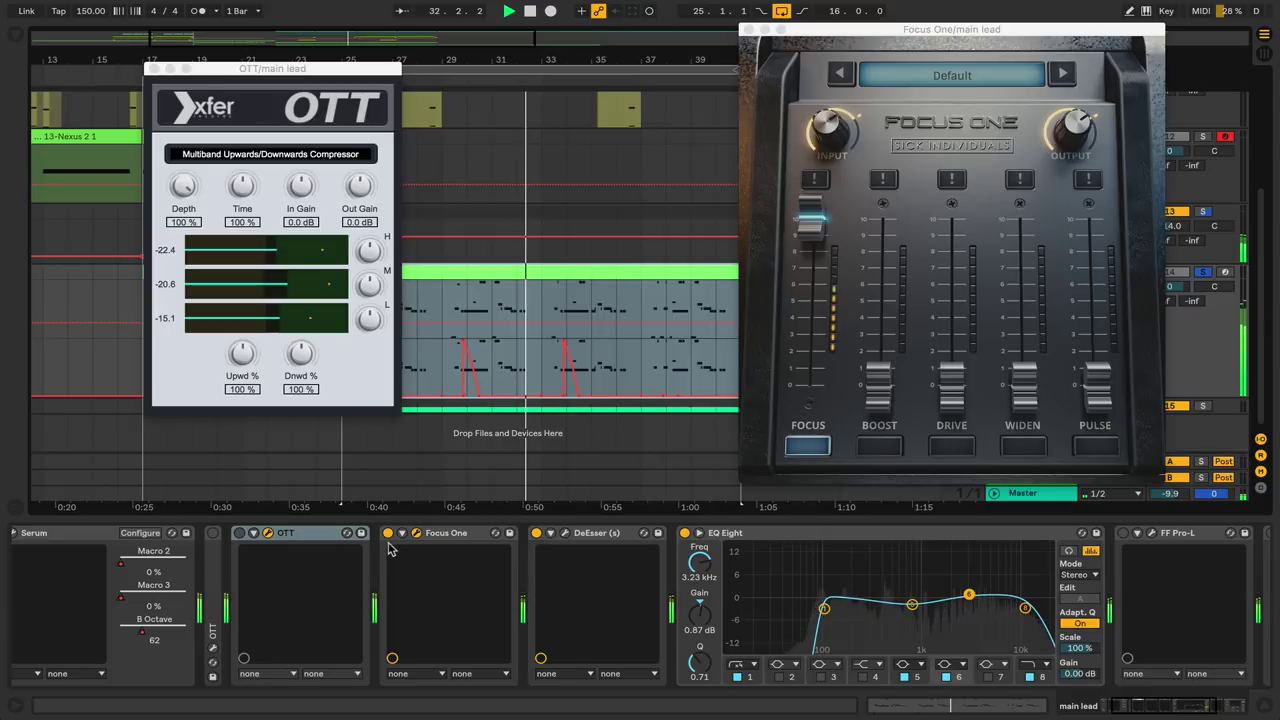
key("space")
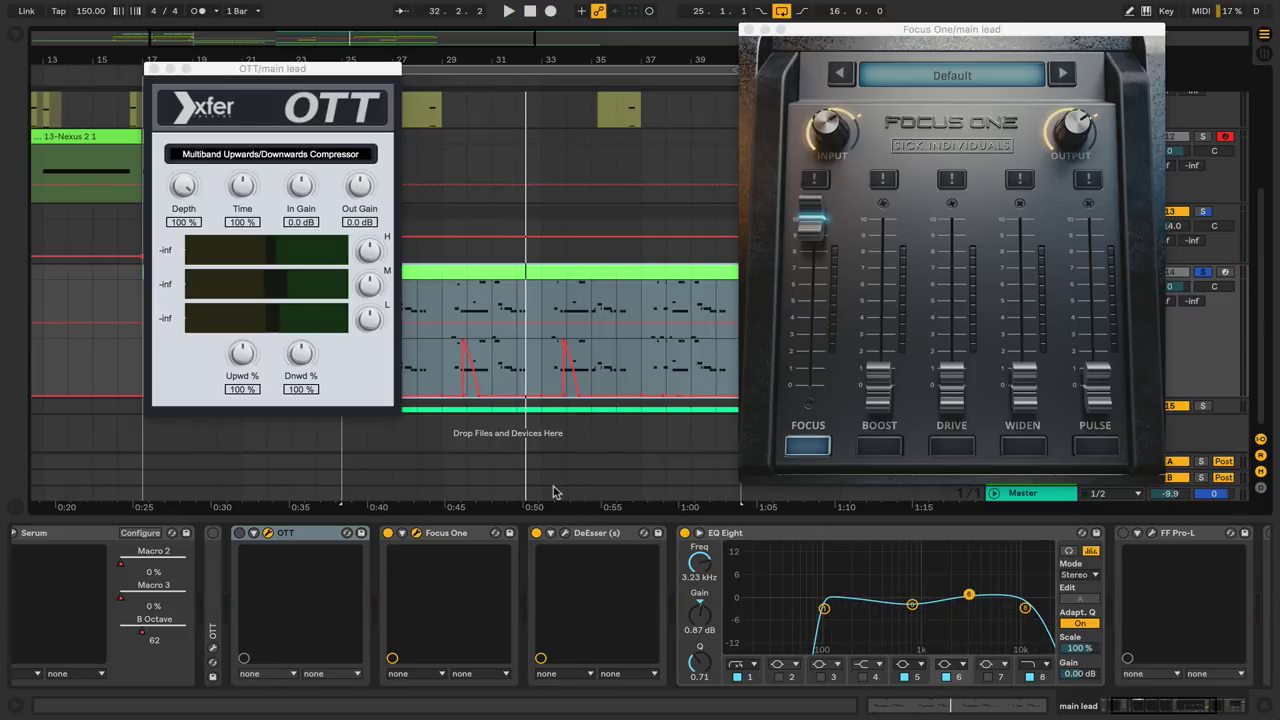
left_click_drag(812, 235, 763, 492)
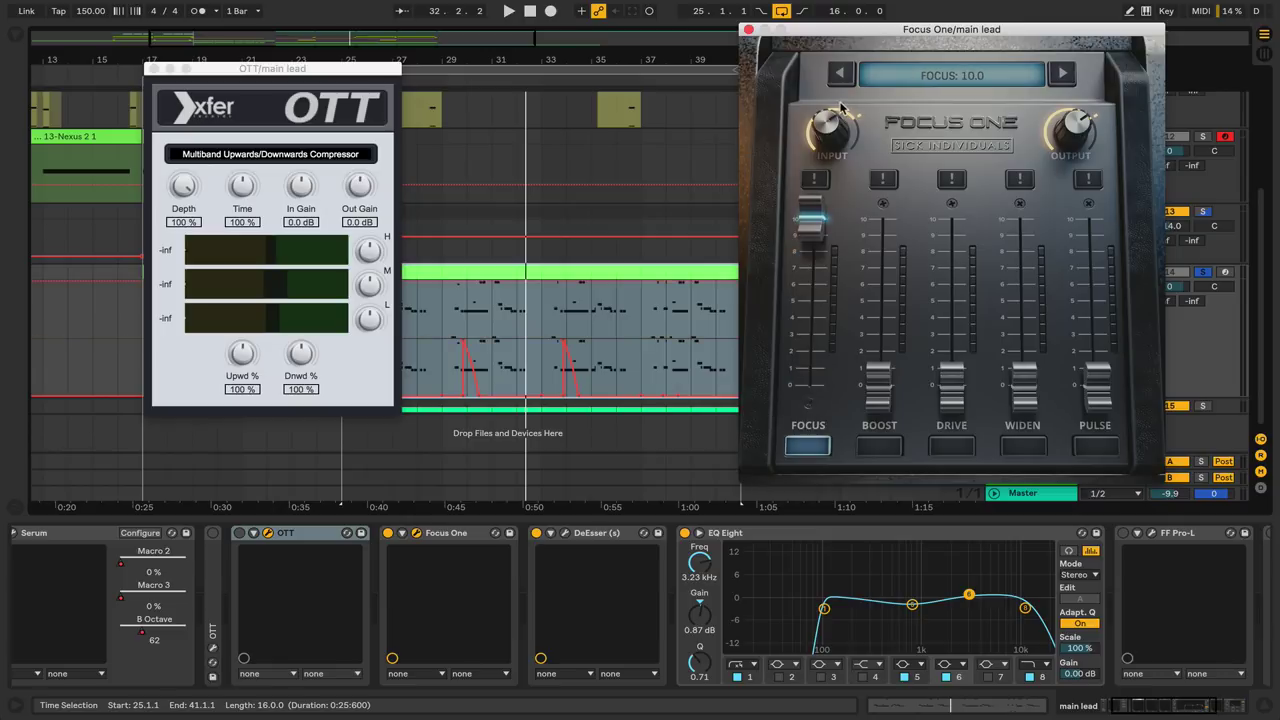
Step: Drag OTT's Depth knob from 100 % down to 40 %
left_click_drag(183, 186, 193, 476)
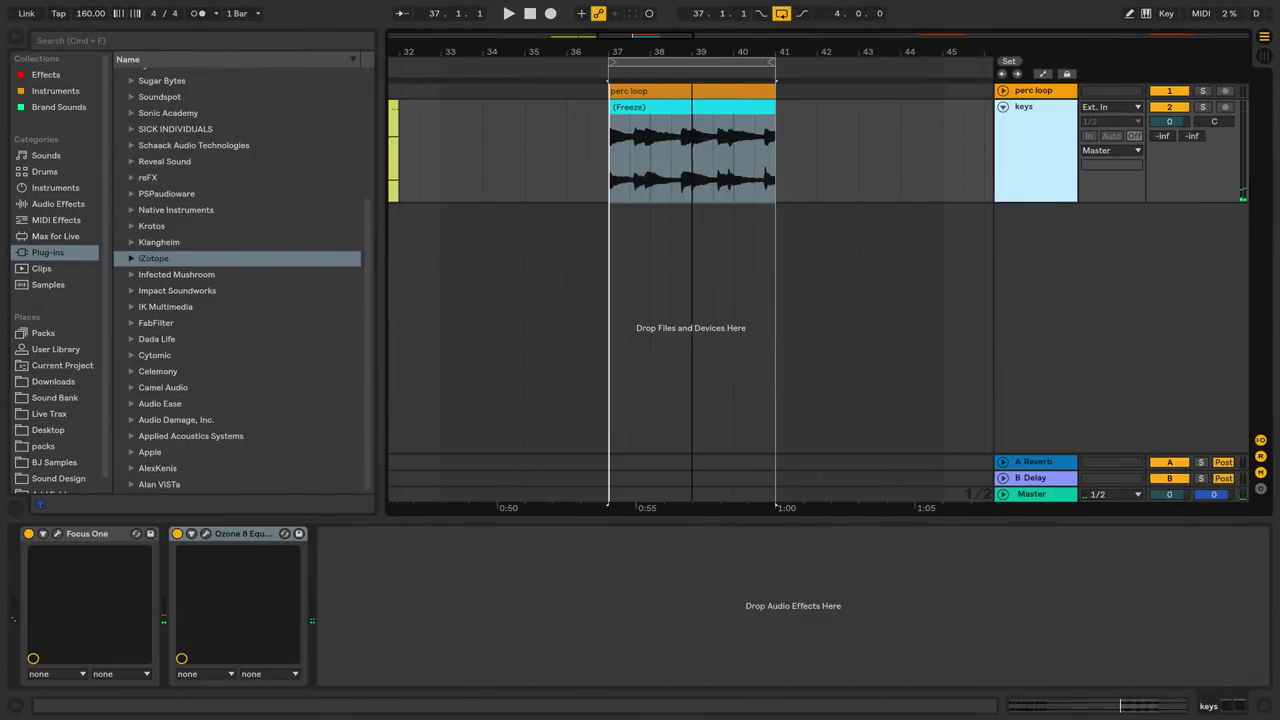
Step: Zoom to bars 37–41, select the frozen keys clip, and show its Focus One window
key("z")
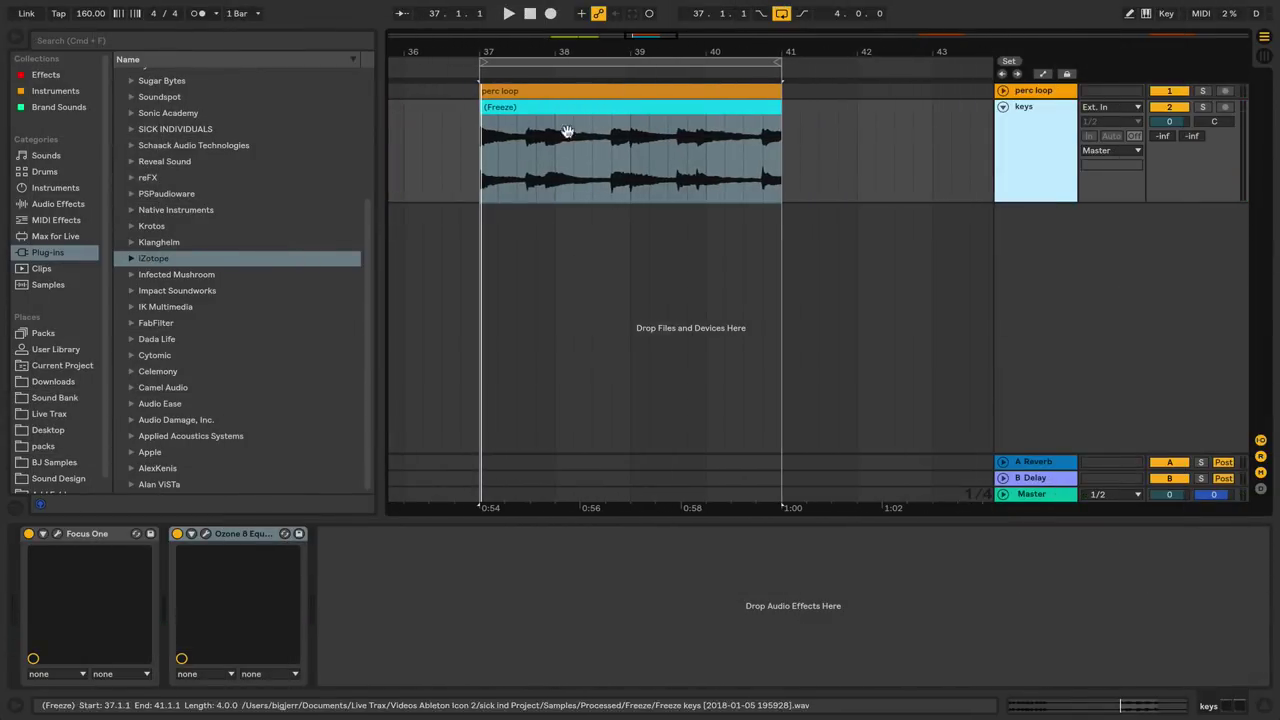
left_click(592, 106)
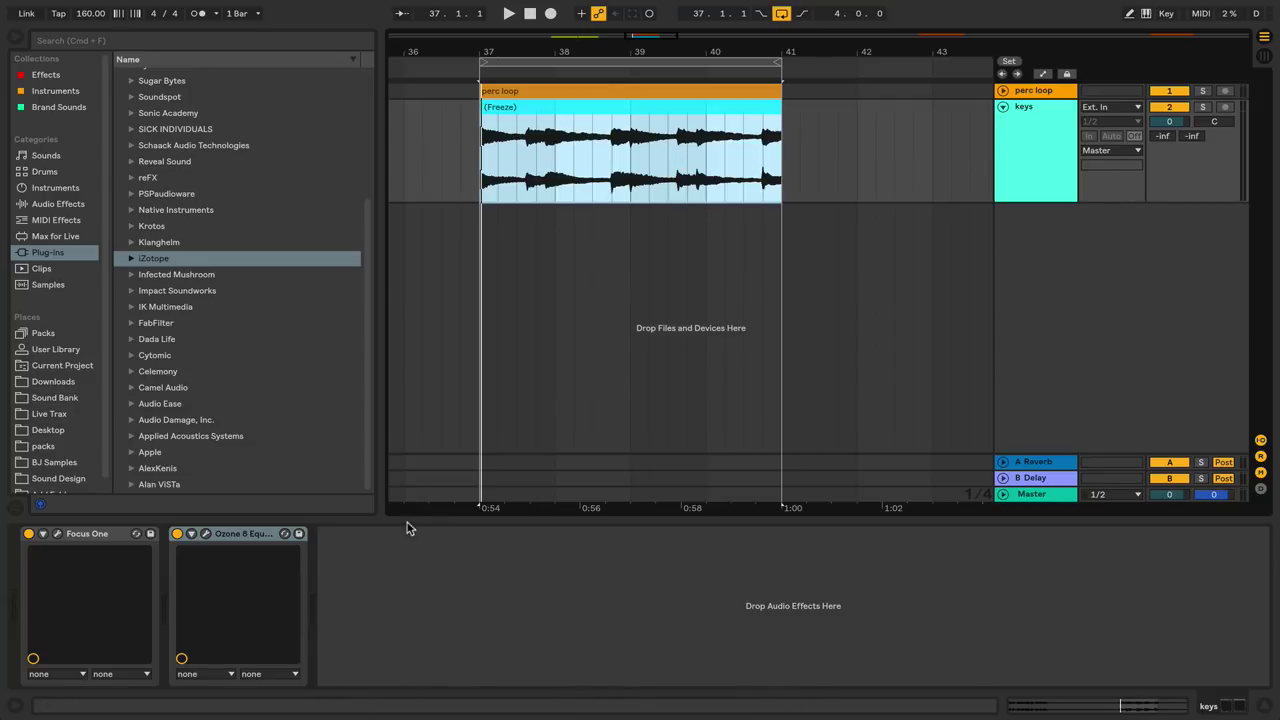
left_click(57, 534)
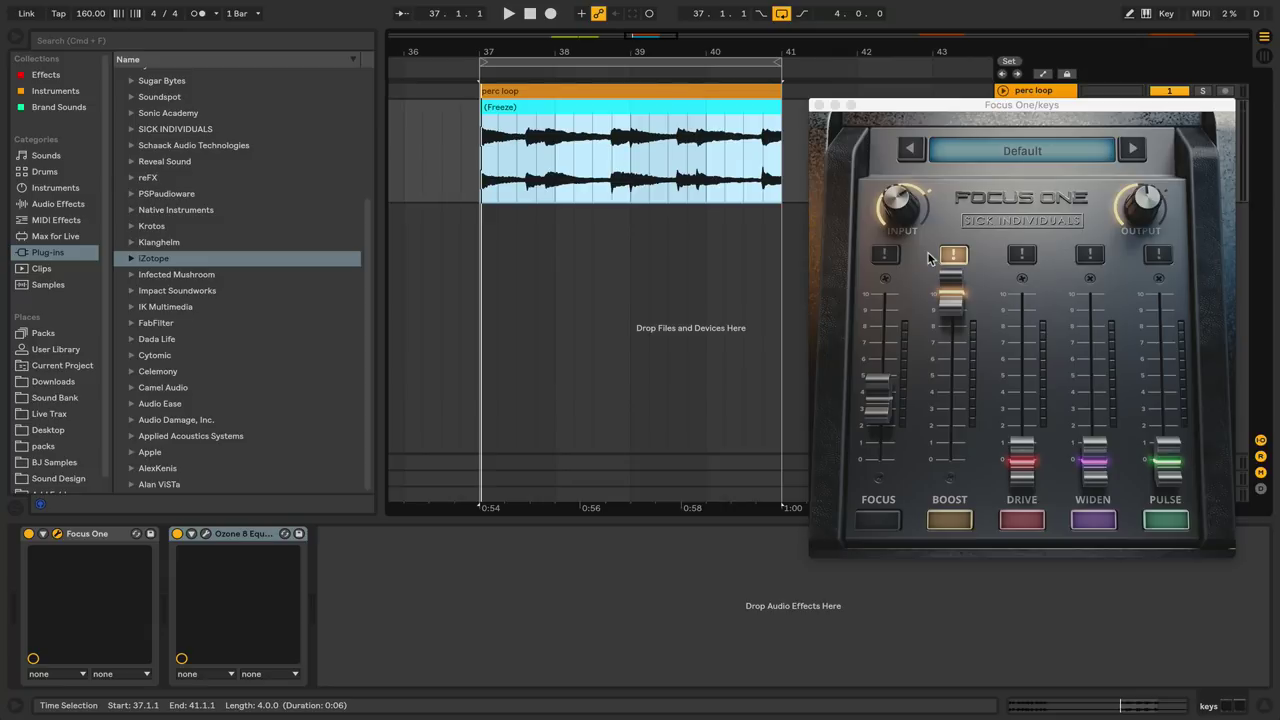
key("space")
left_click(950, 520)
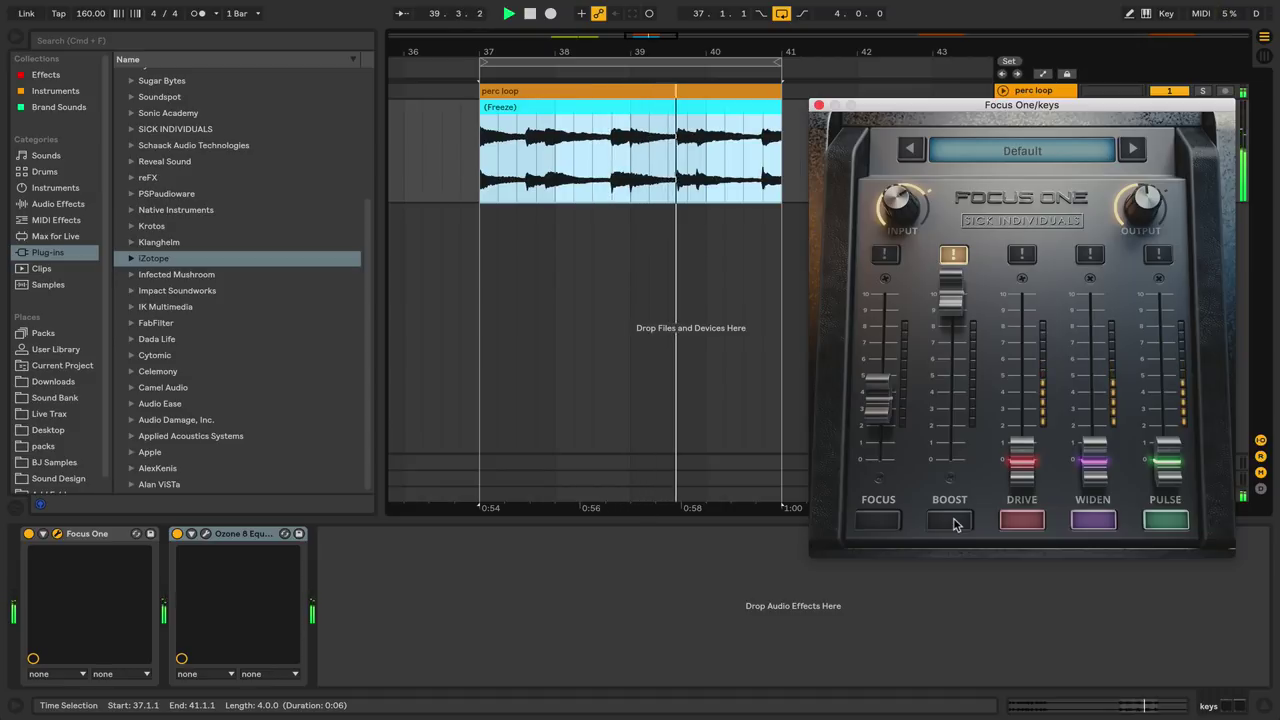
left_click(951, 521)
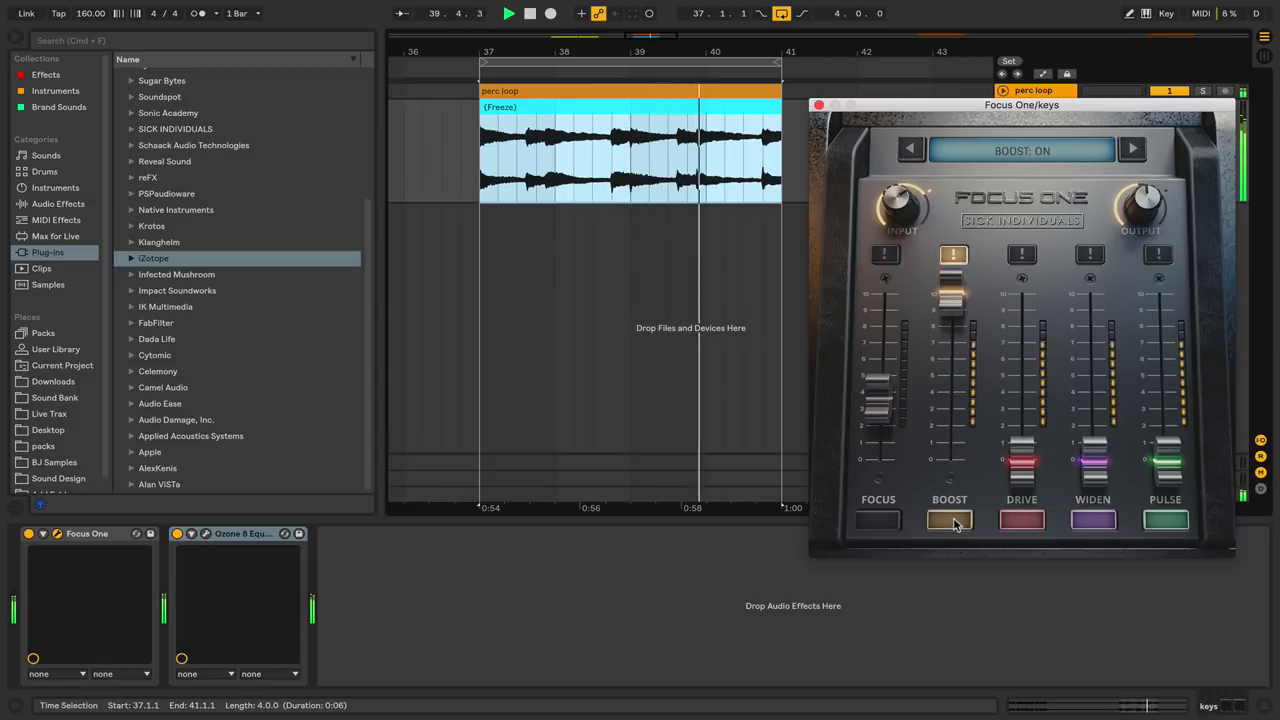
left_click(954, 255)
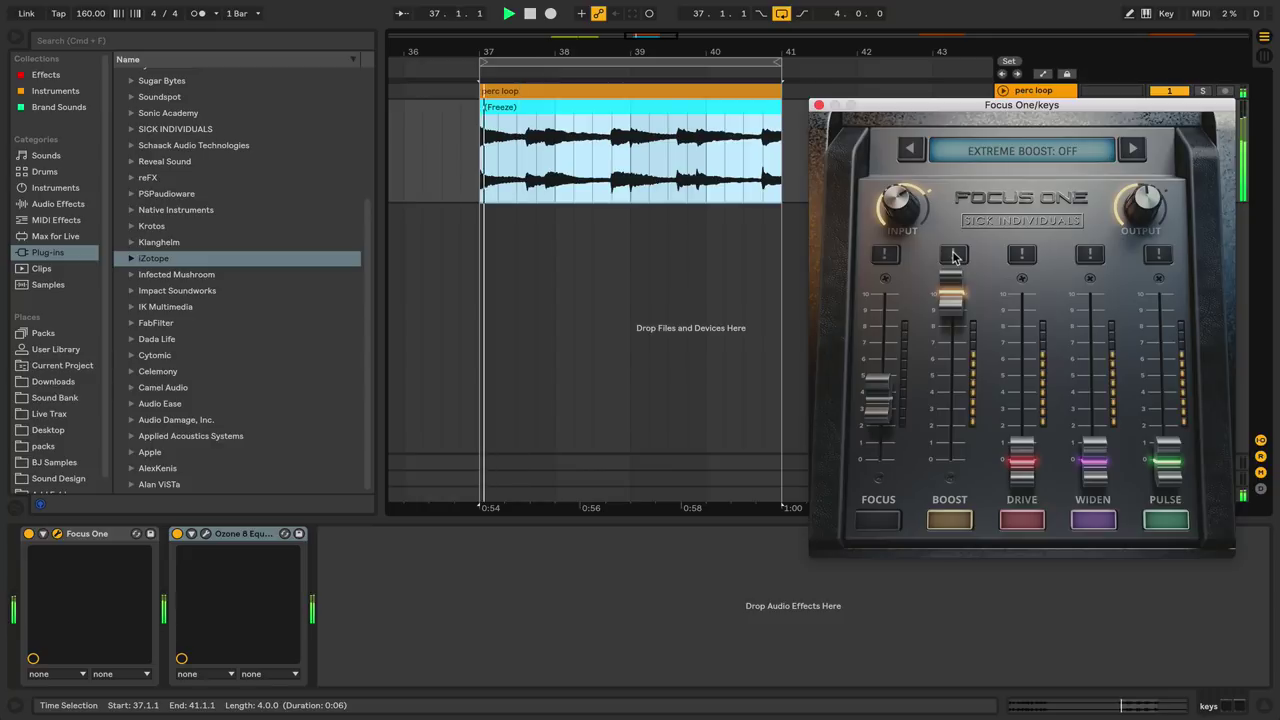
left_click(956, 520)
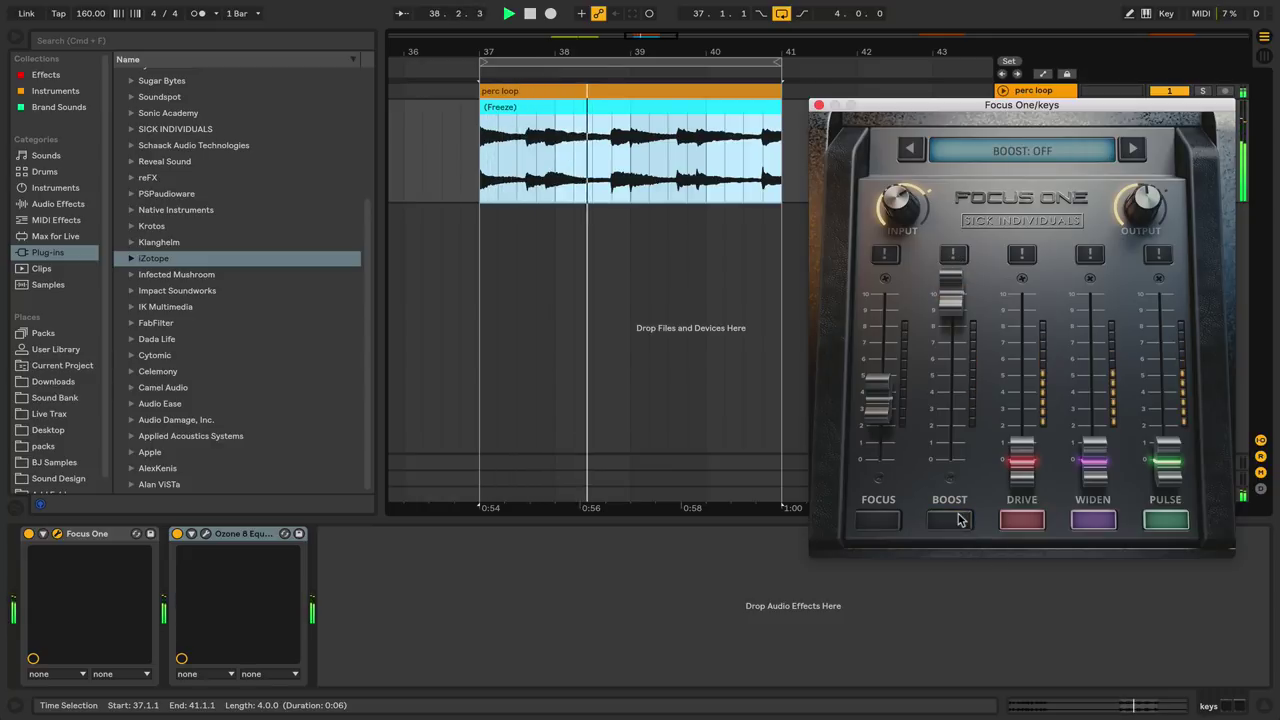
left_click(956, 520)
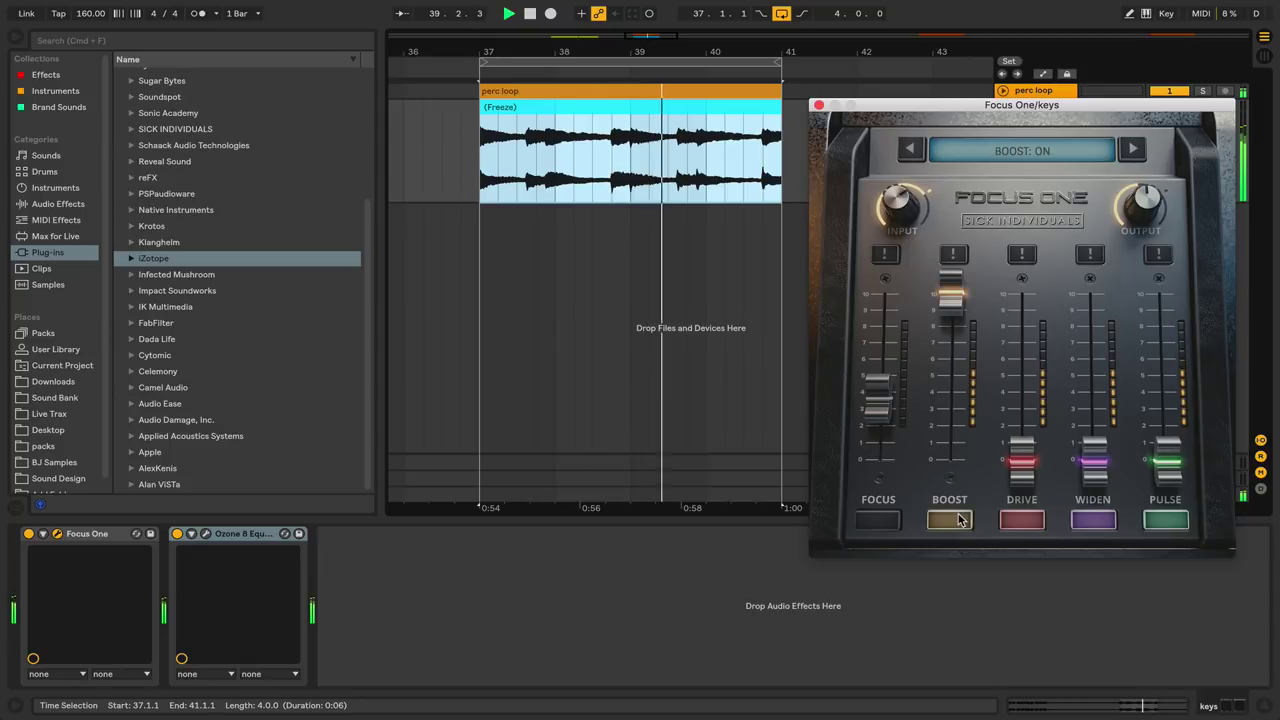
left_click(954, 255)
key("space")
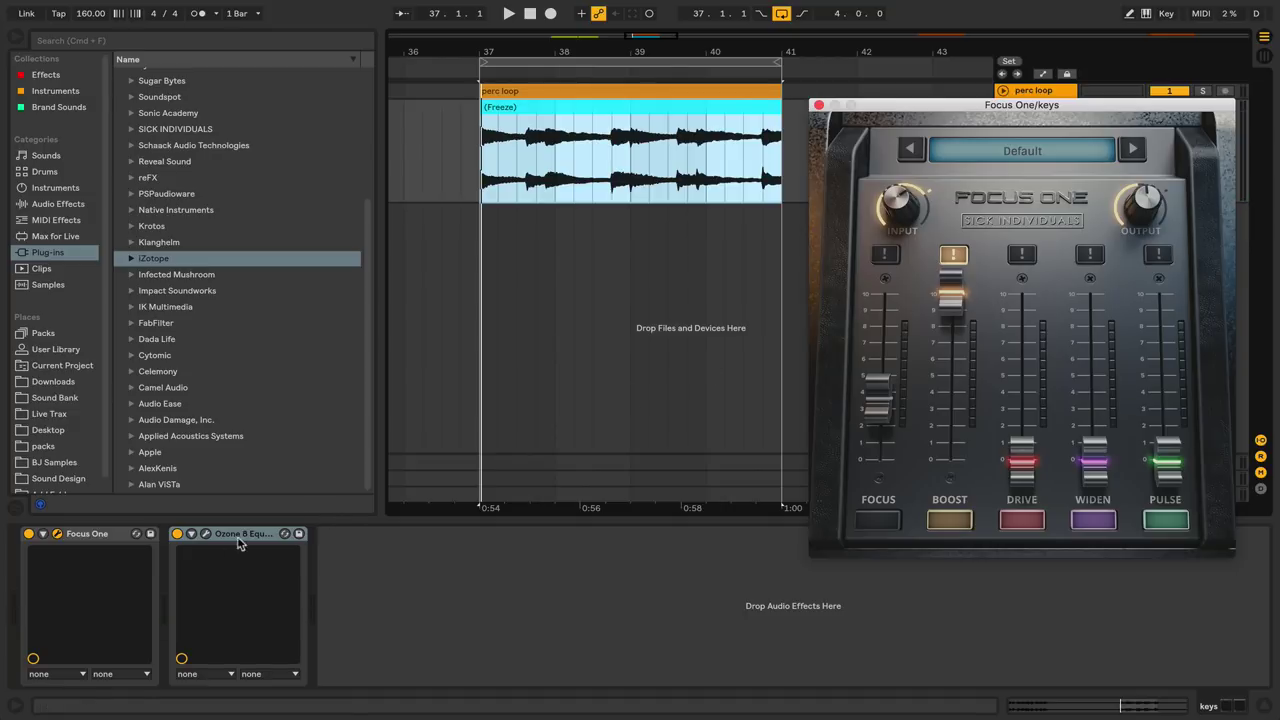
Step: Compare Ozone 8's Match EQ view with Focus One, then return Ozone to the band EQ view
left_click(206, 535)
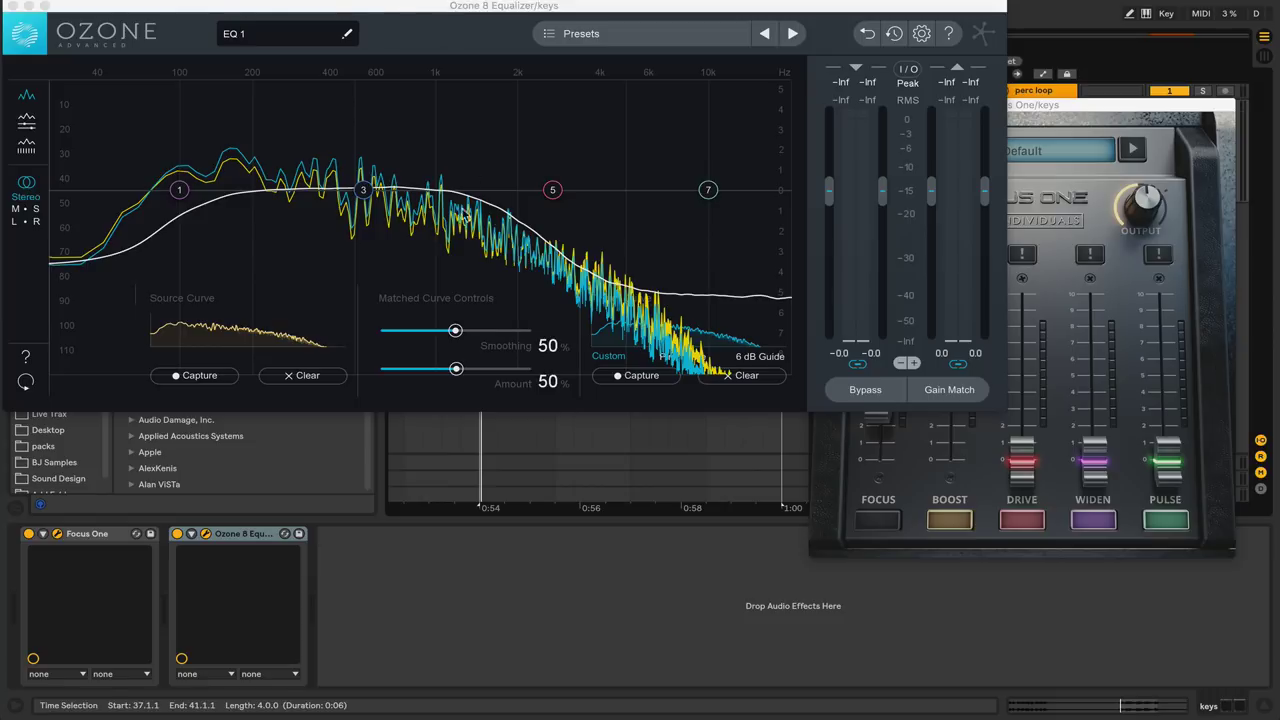
left_click(26, 118)
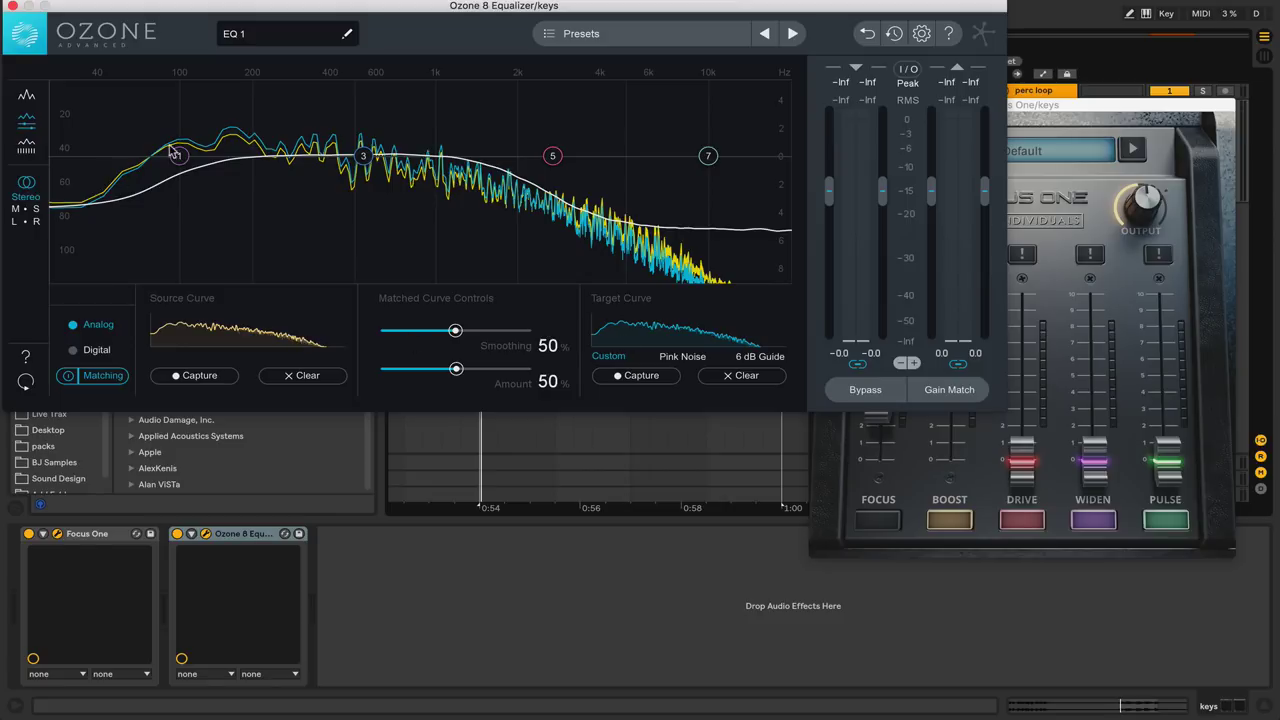
left_click(1055, 215)
left_click(988, 165)
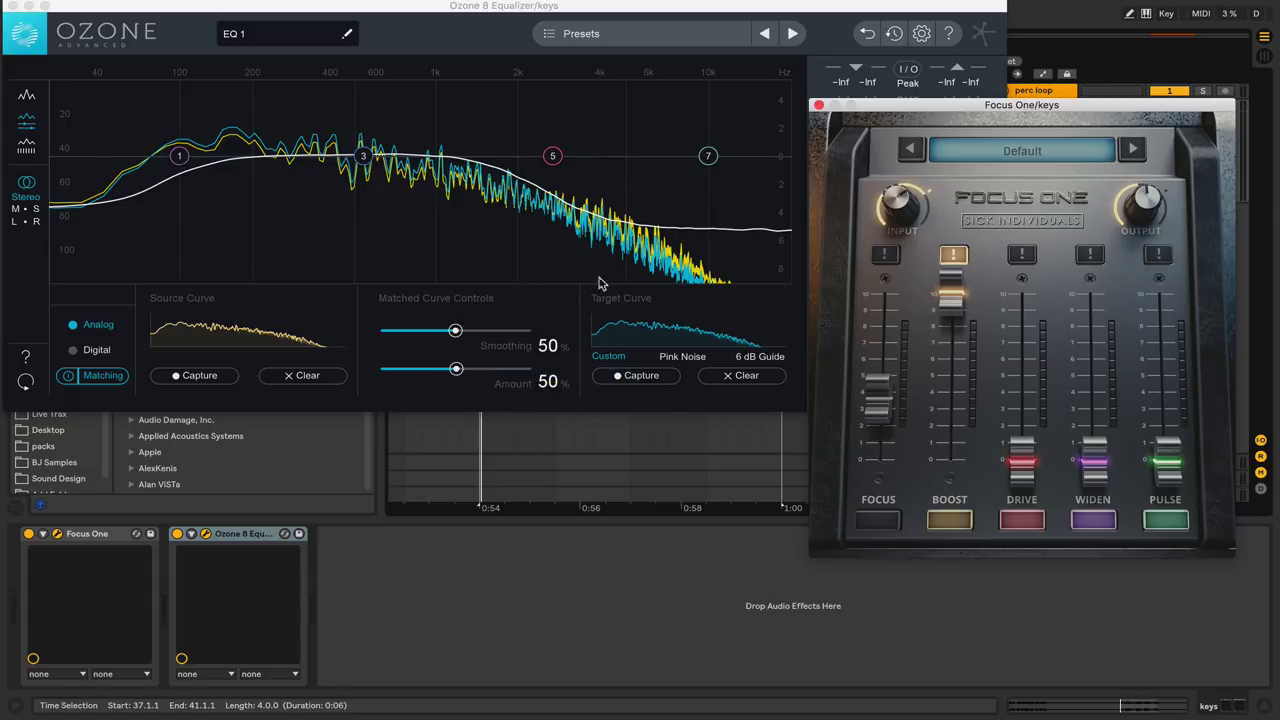
left_click(26, 97)
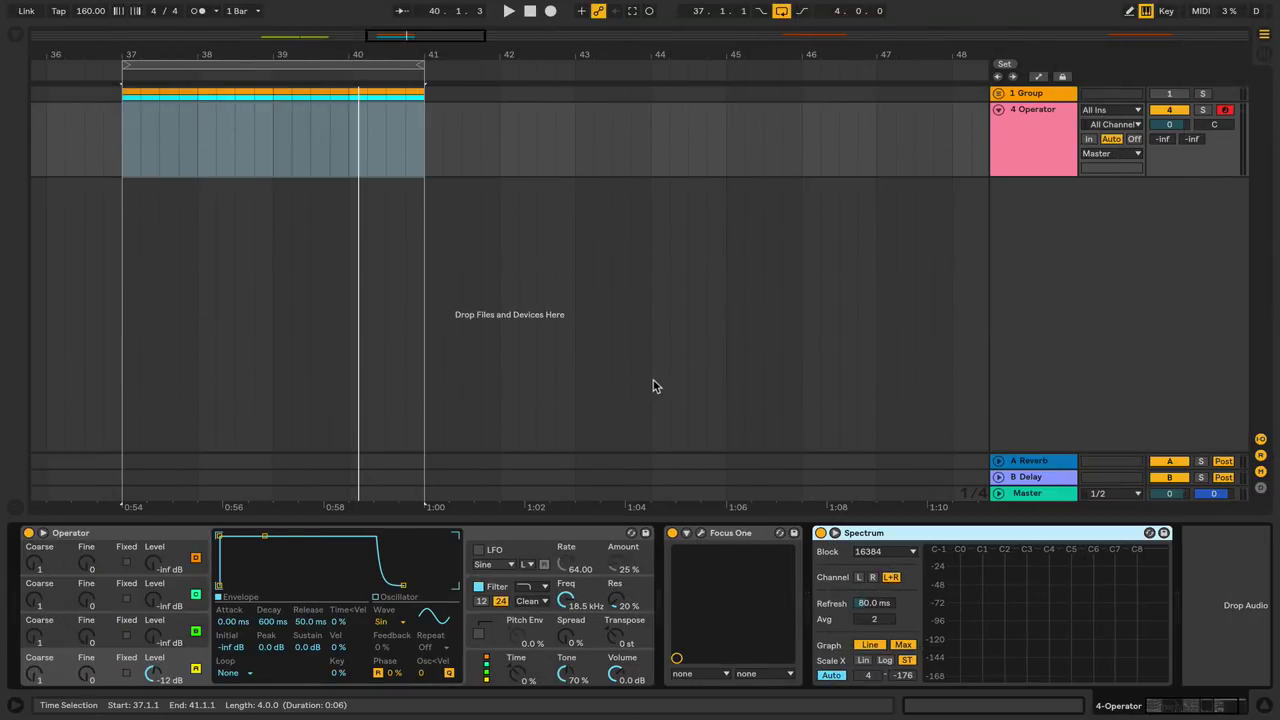
Step: Enlarge the Spectrum analyzer and leave only Drive possible by switching off Boost, Focus, Widen and Pulse
left_click(84, 569)
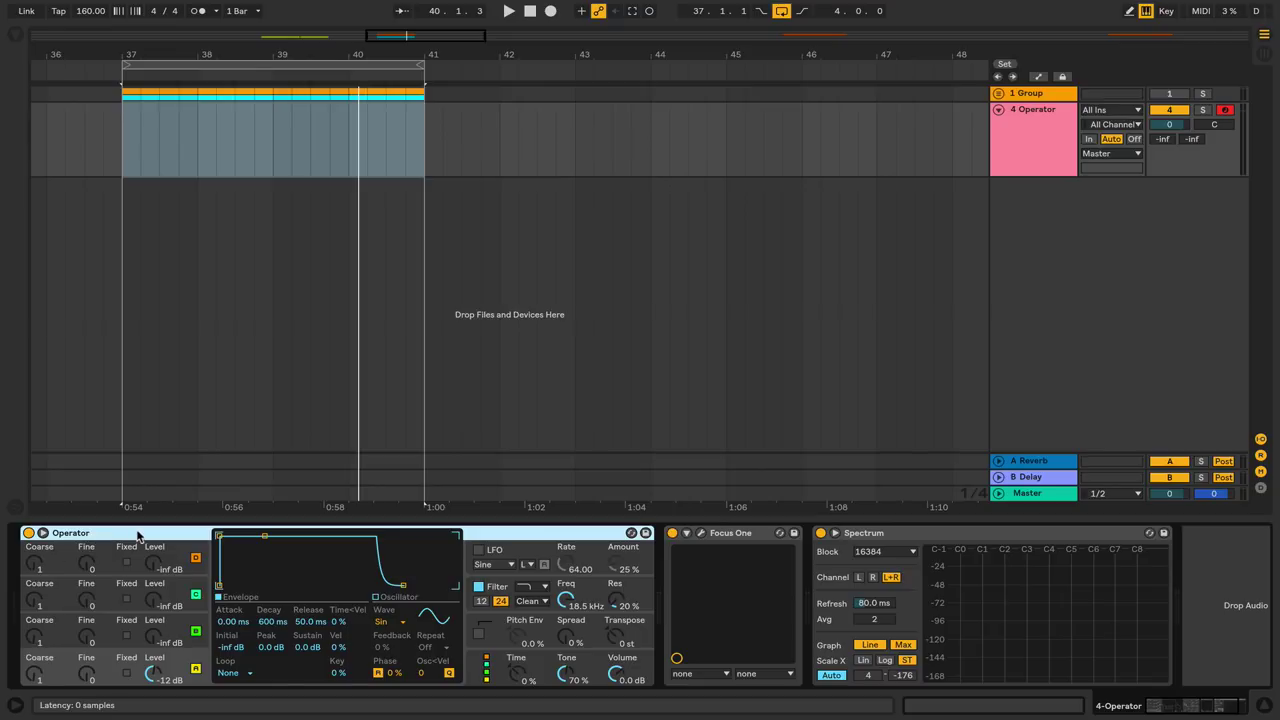
left_click(834, 533)
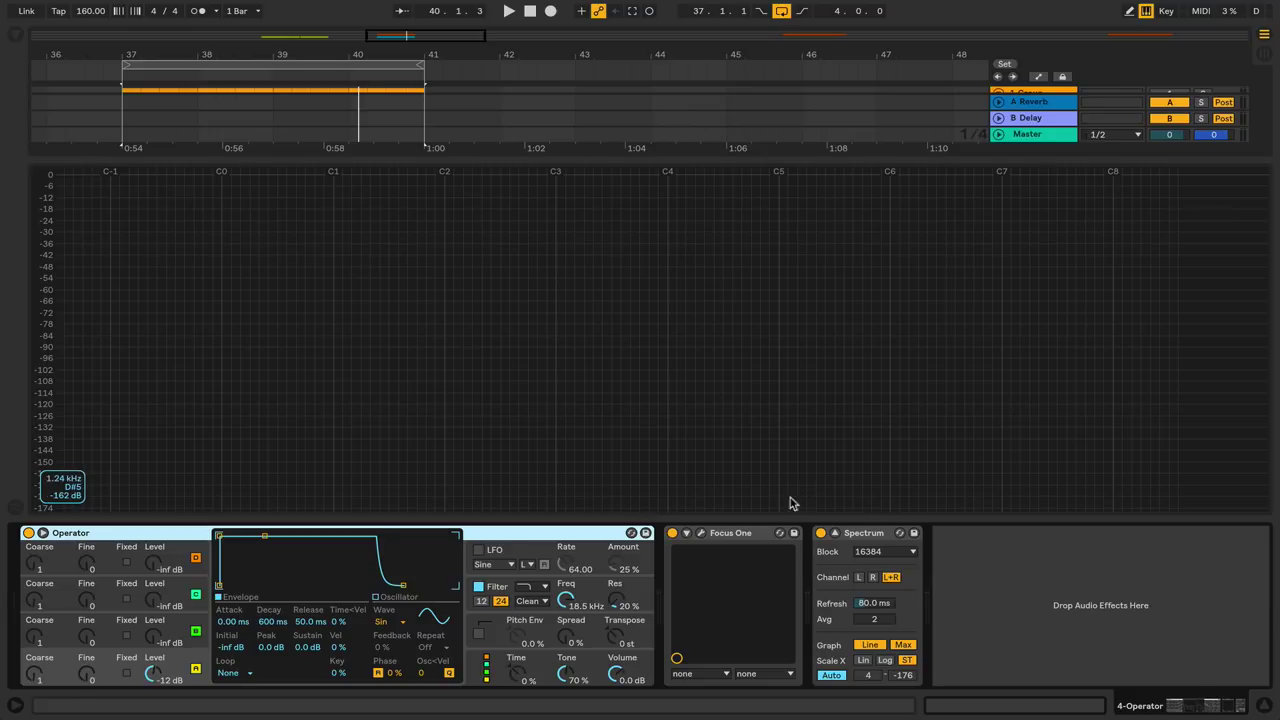
left_click(702, 535)
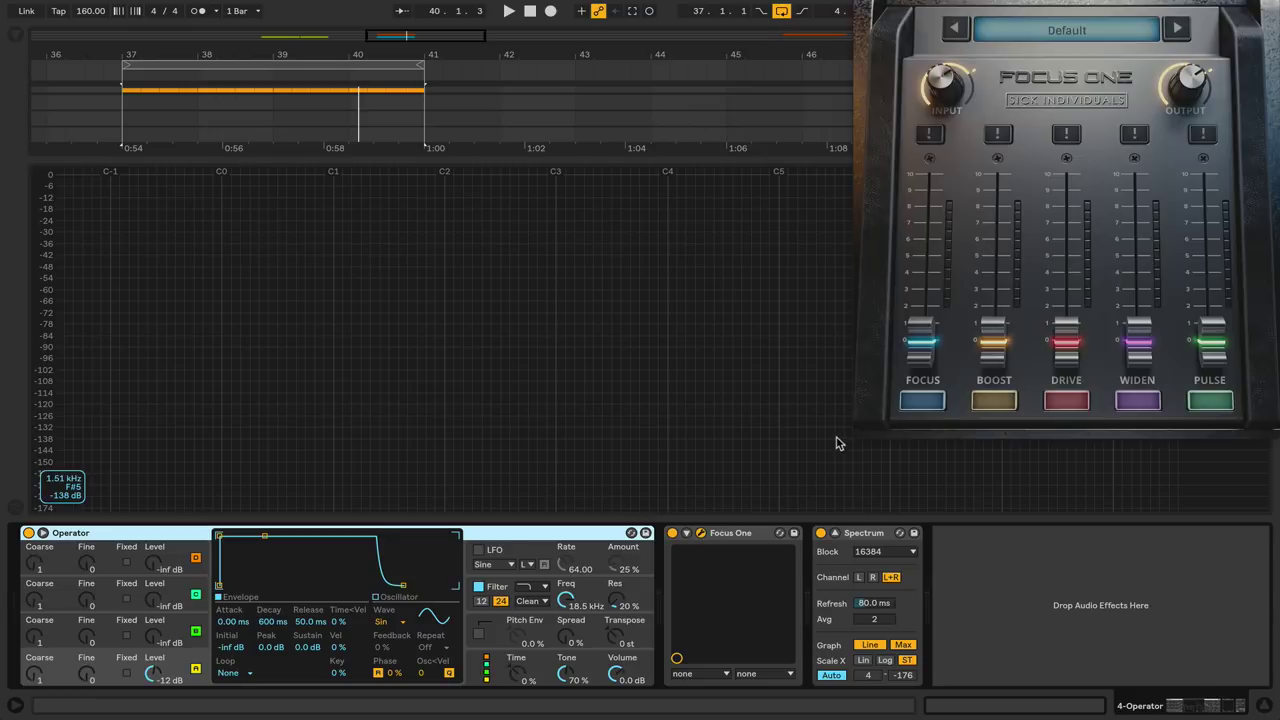
left_click(985, 400)
left_click(922, 401)
left_click(1138, 401)
left_click(1210, 401)
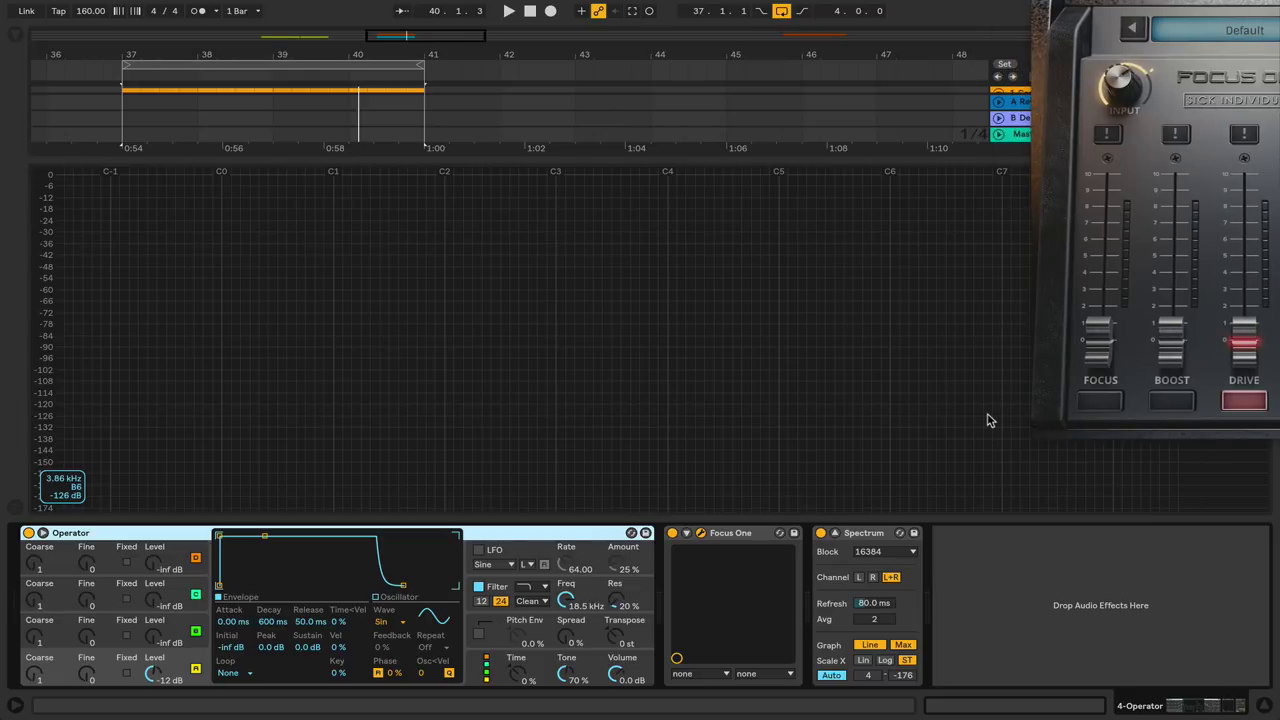
Step: Play test notes through Operator while raising Drive from about 3 through 7 to 10
key("z")
key("a")
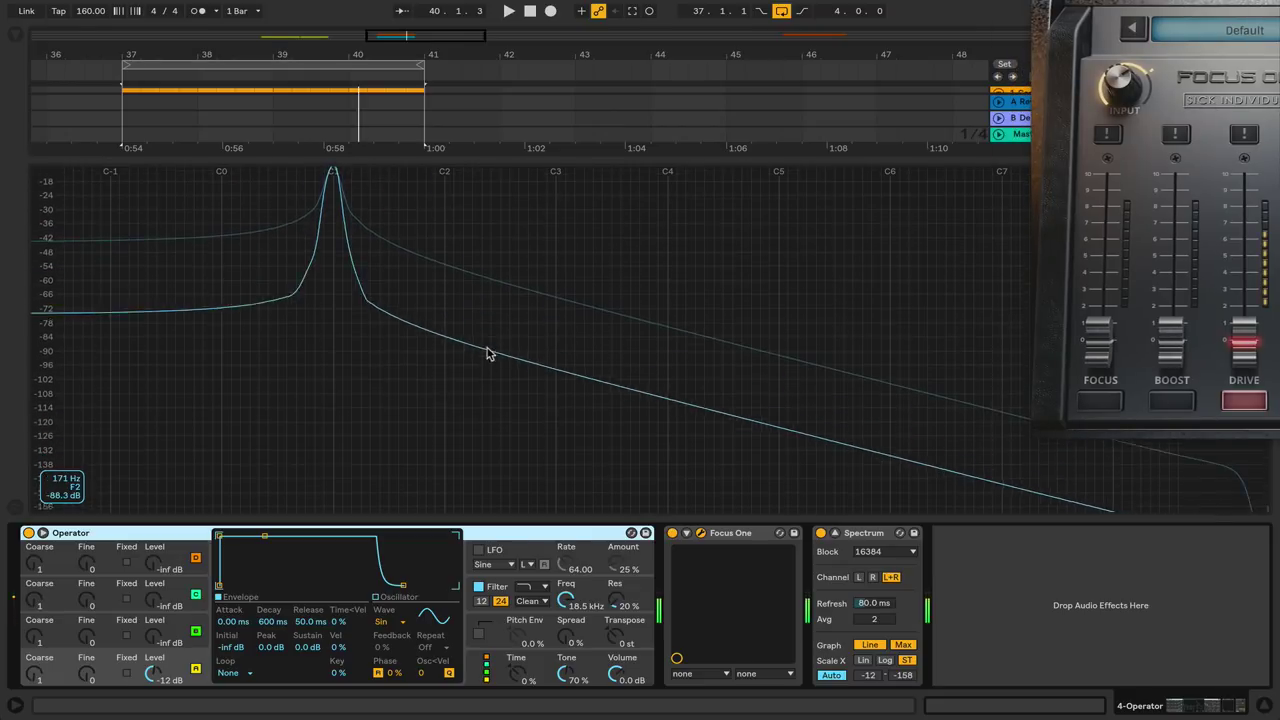
key("k")
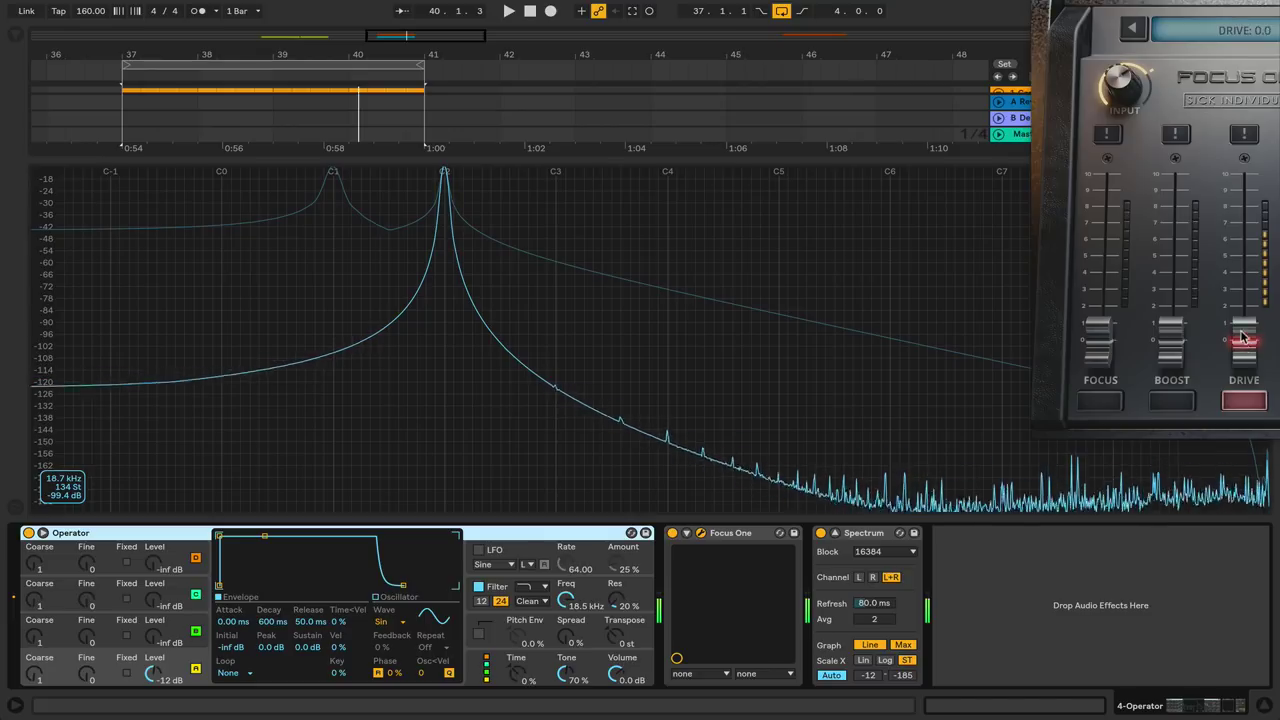
left_click_drag(1244, 345, 1247, 287)
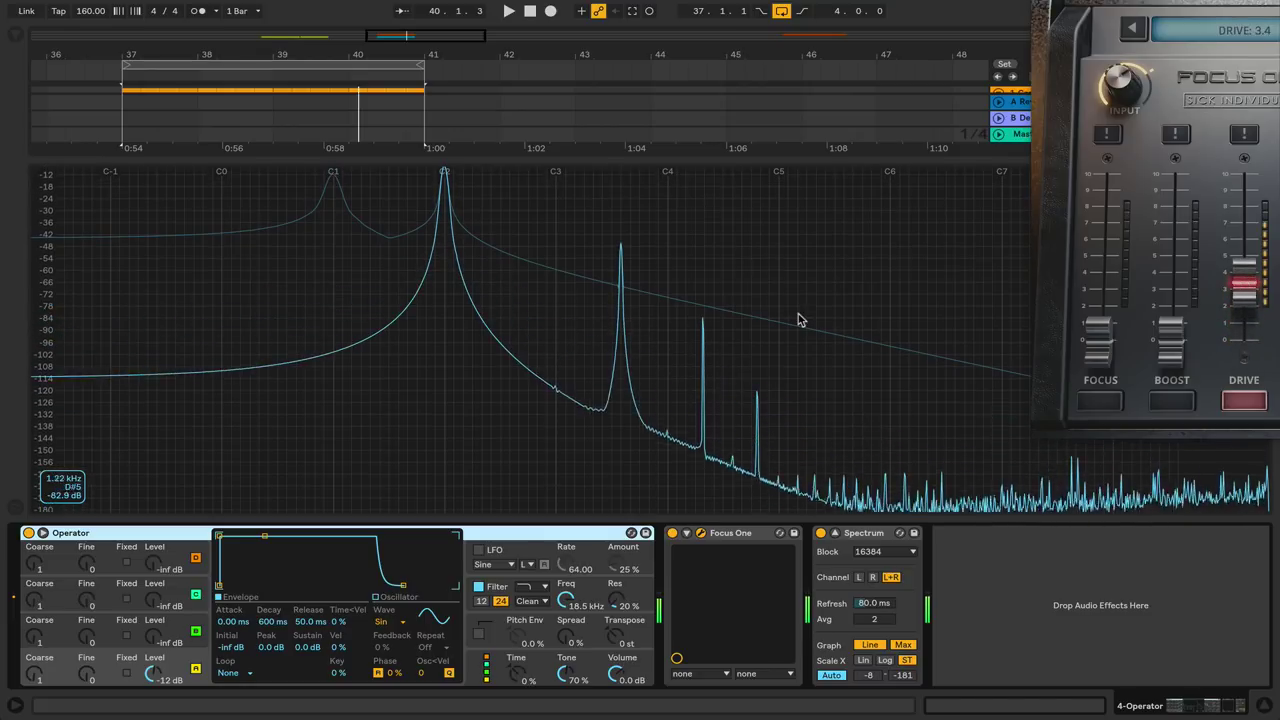
left_click_drag(1245, 287, 1254, 220)
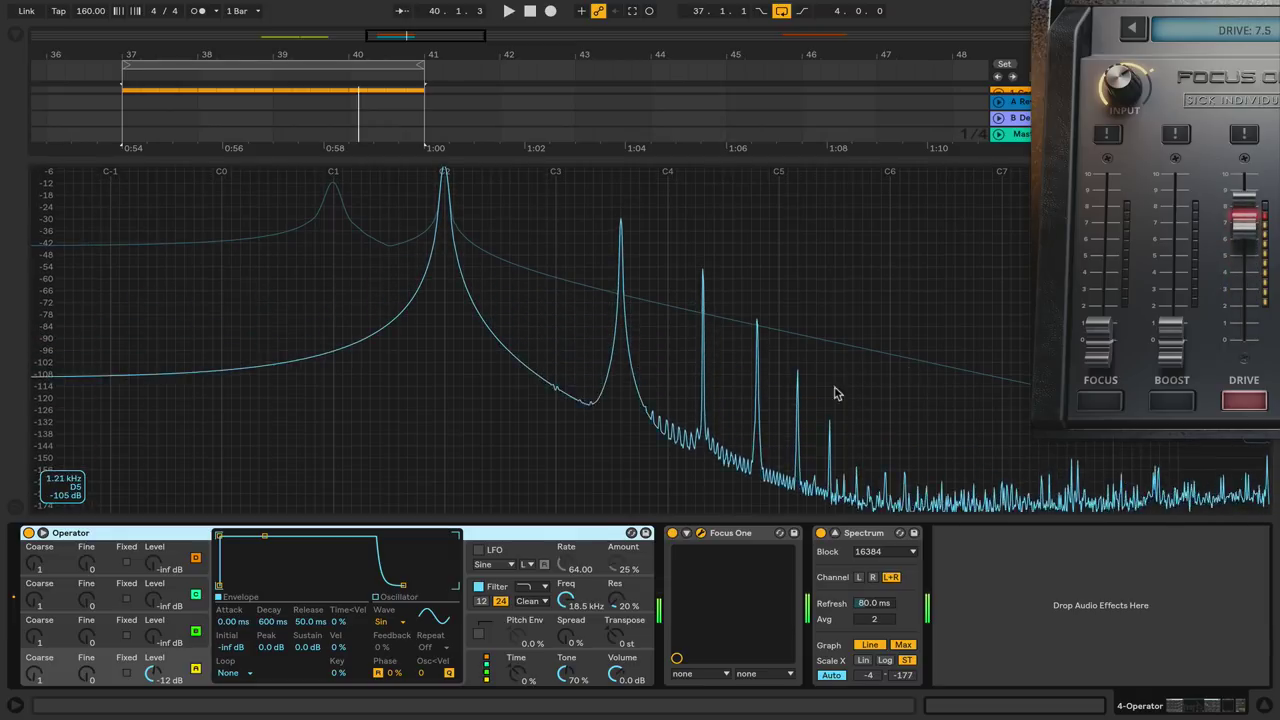
left_click_drag(1258, 230, 1256, 168)
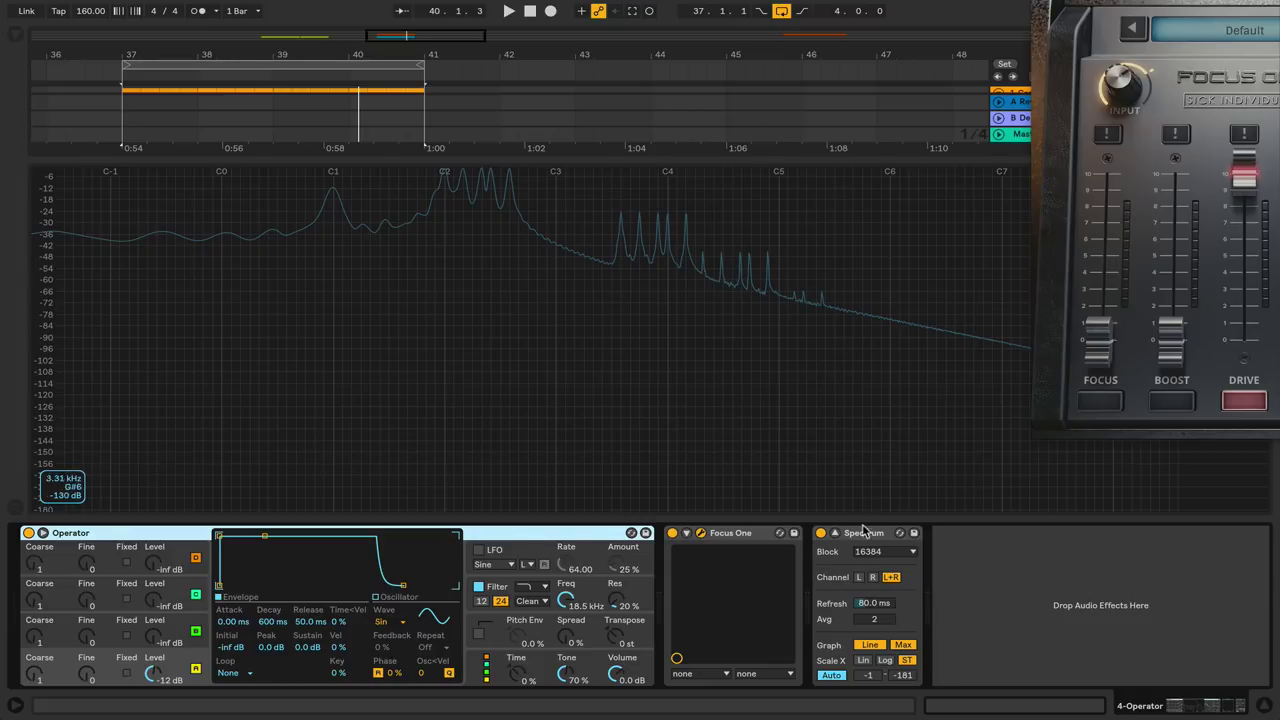
Step: Toggle Extreme Drive on and off to compare, finishing with it on
left_click(835, 533)
left_click(836, 534)
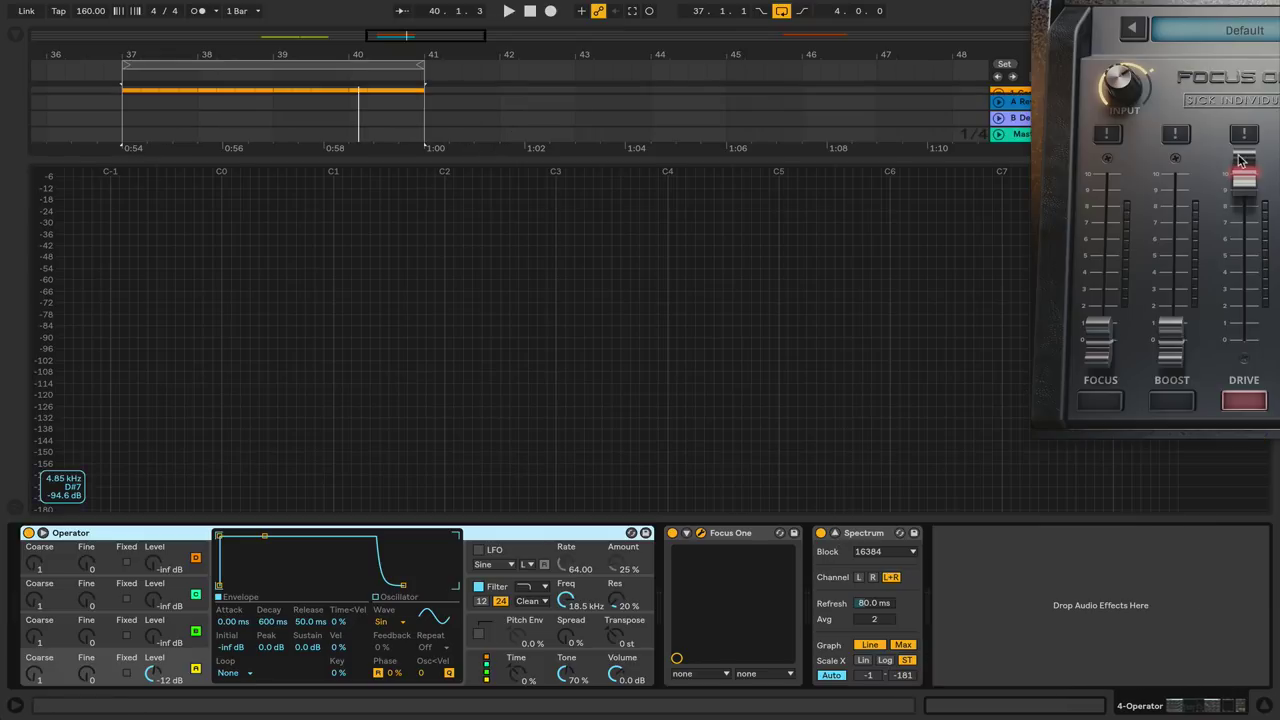
left_click(1245, 137)
left_click(1245, 138)
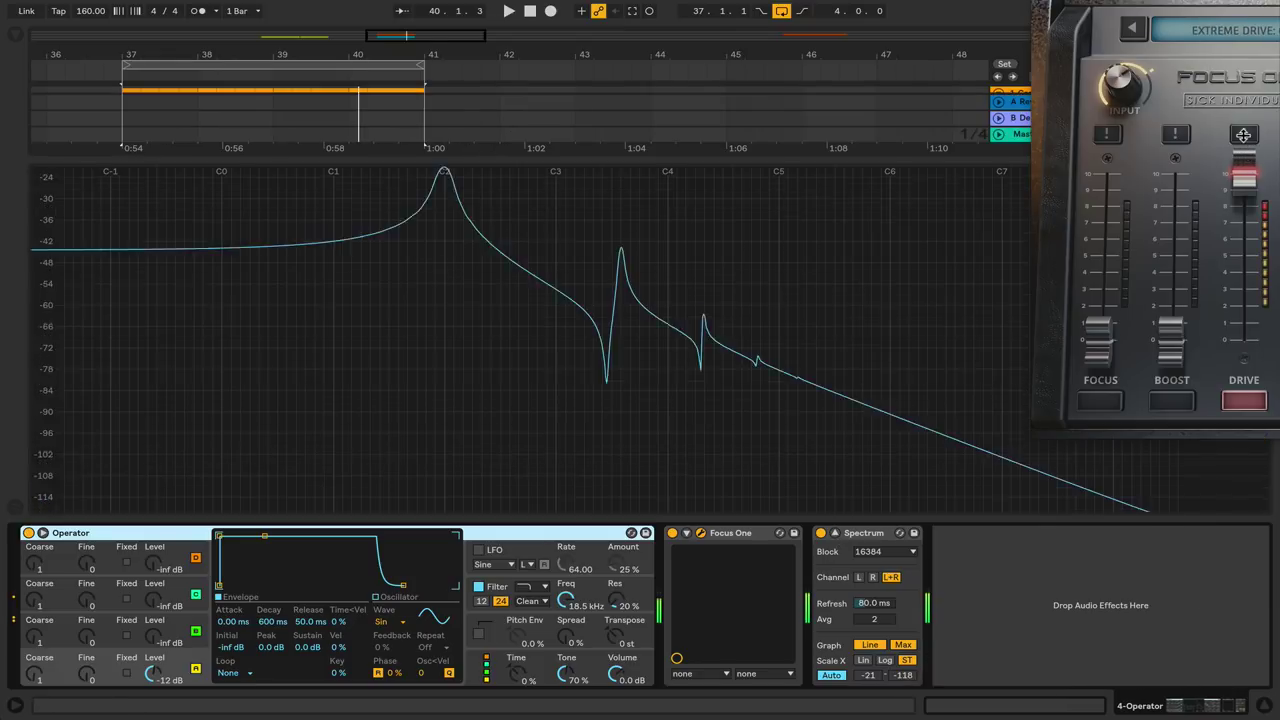
left_click(1245, 138)
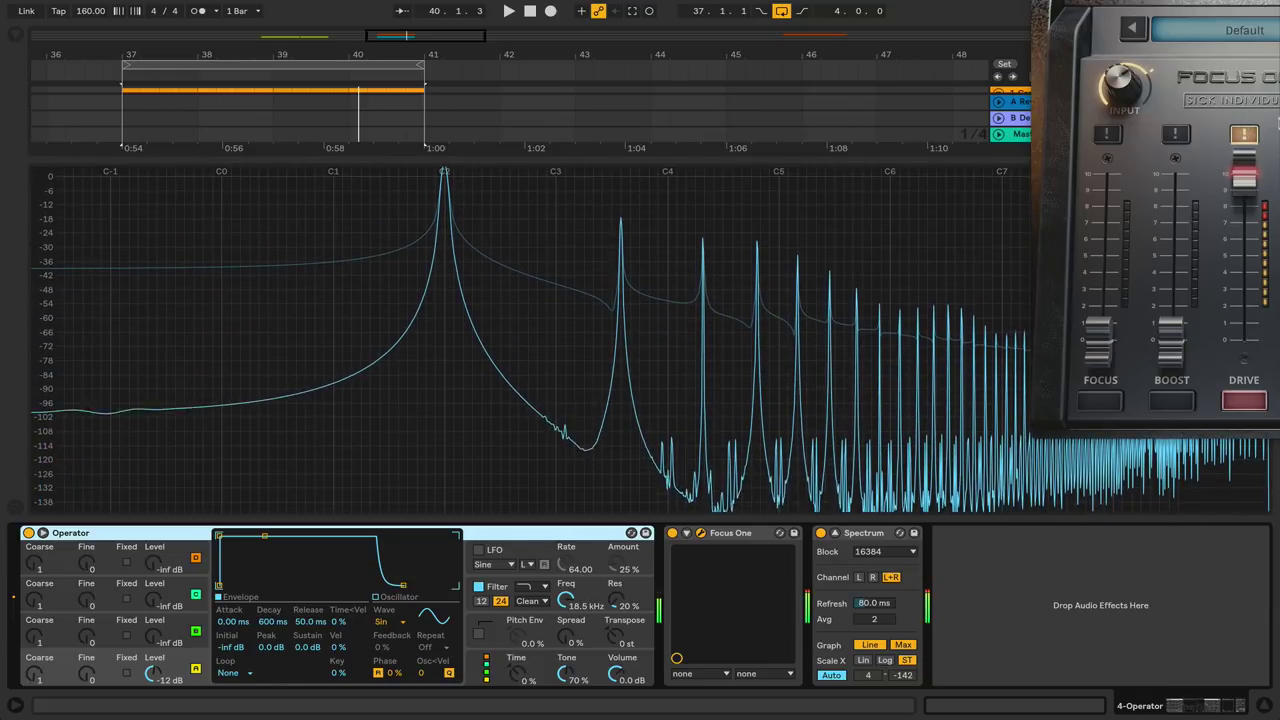
left_click(1241, 138)
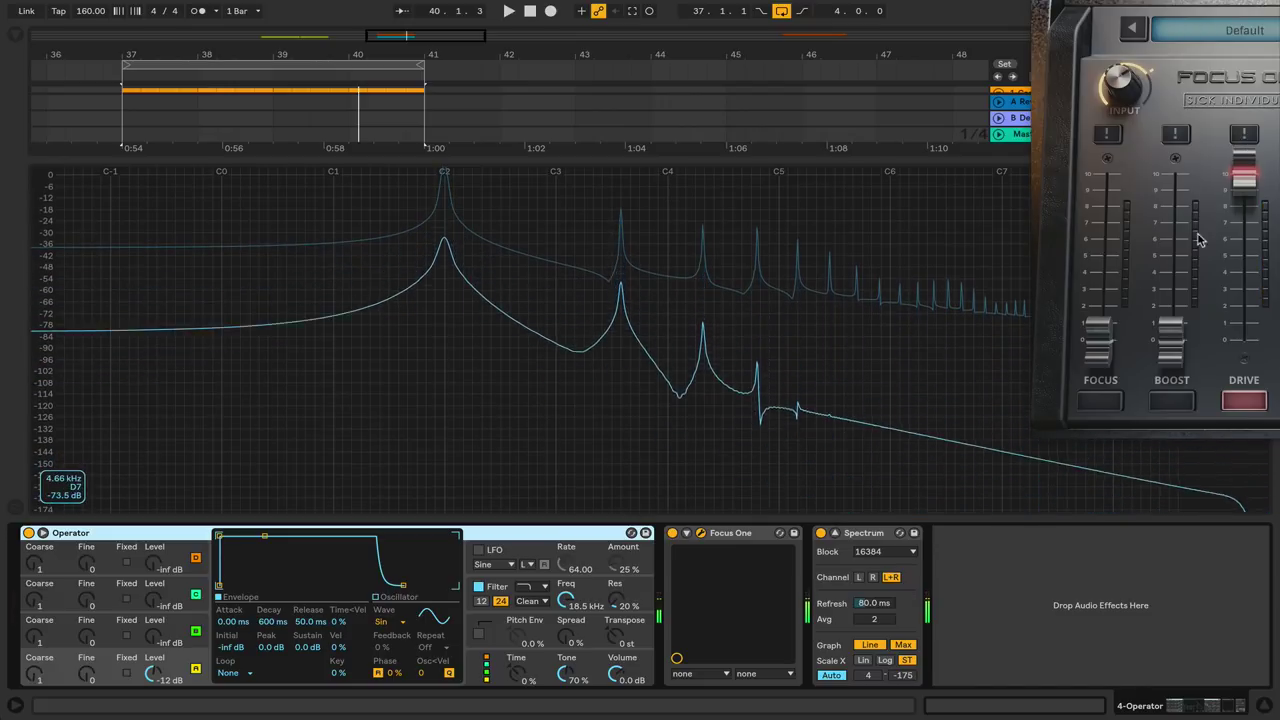
left_click(1247, 136)
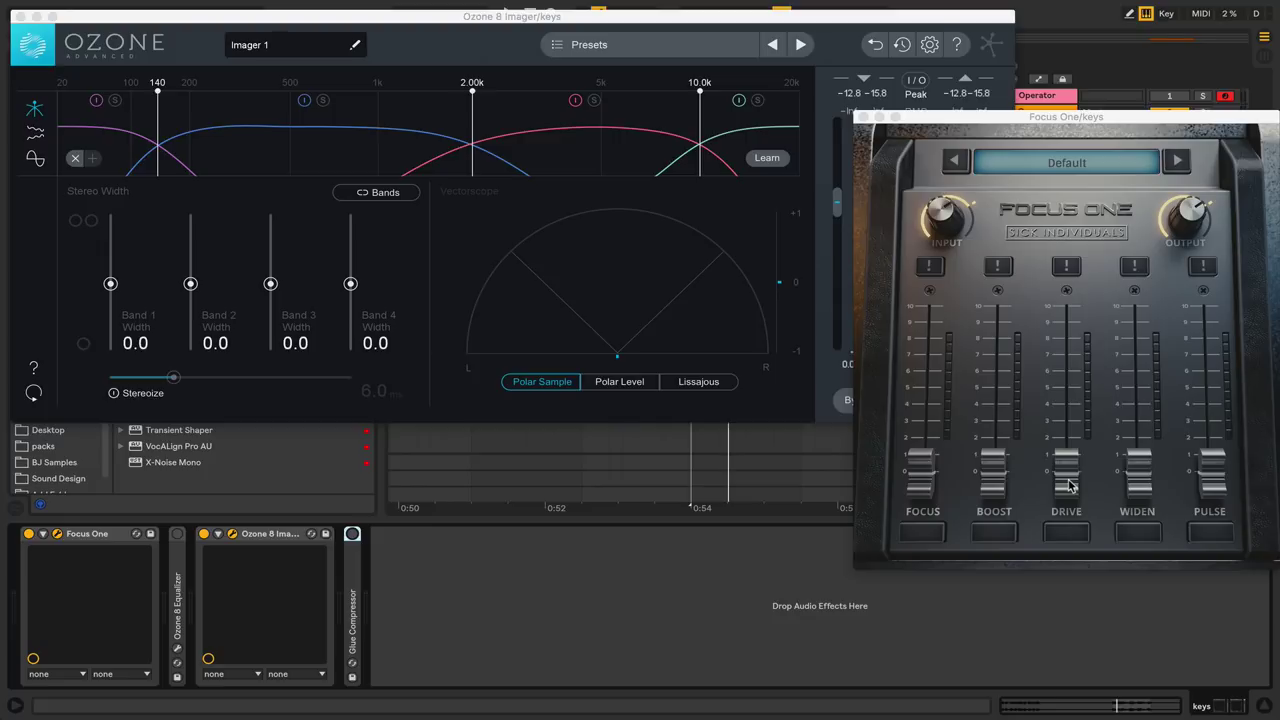
left_click(19, 17)
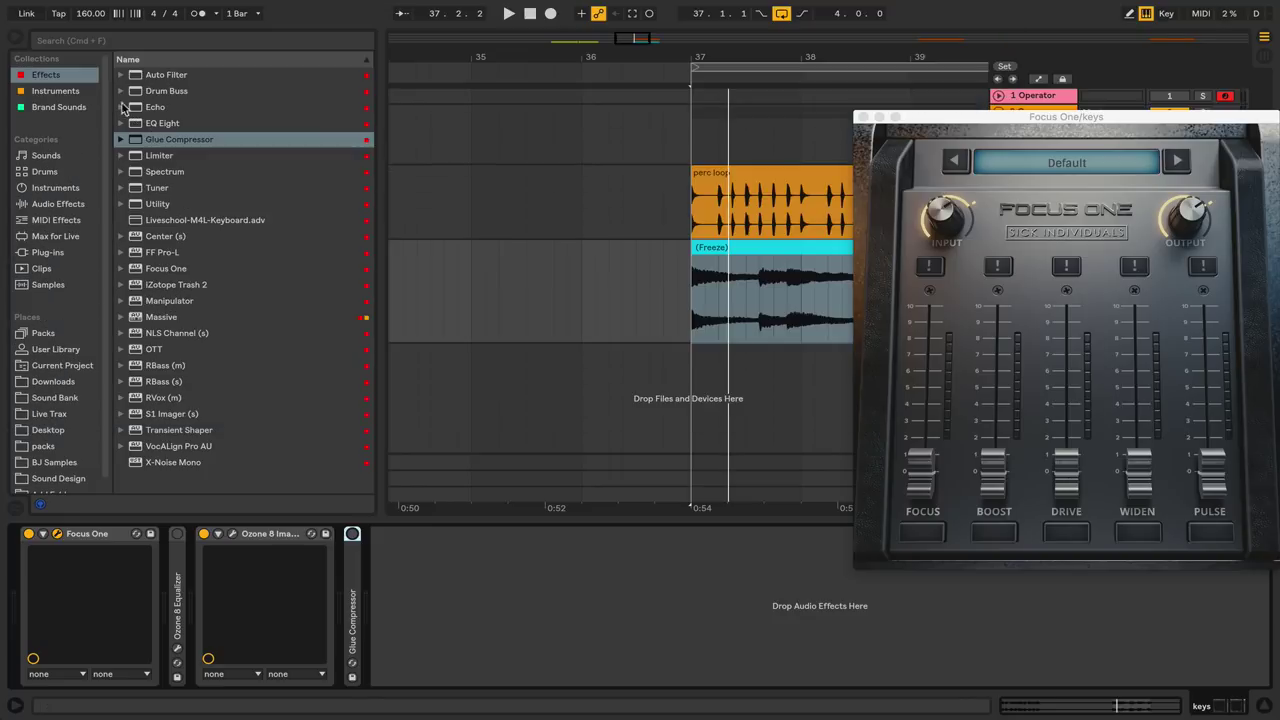
left_click(55, 91)
left_click(52, 78)
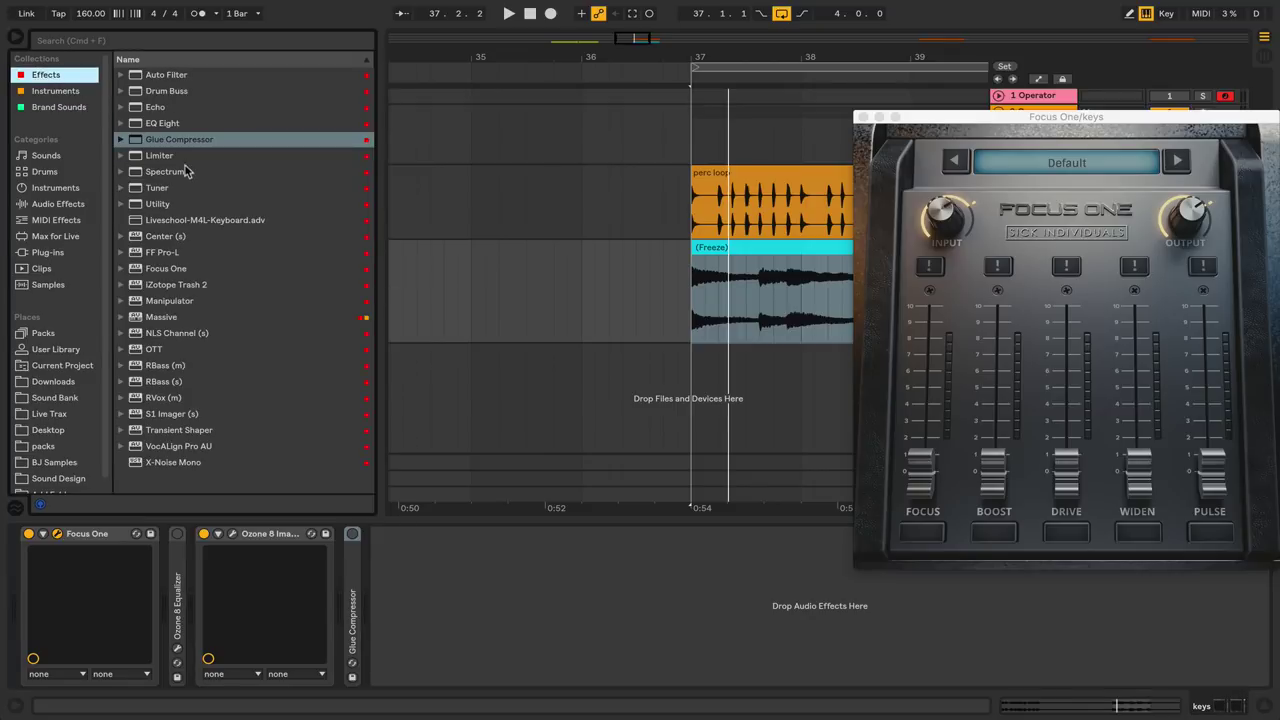
double_click(157, 237)
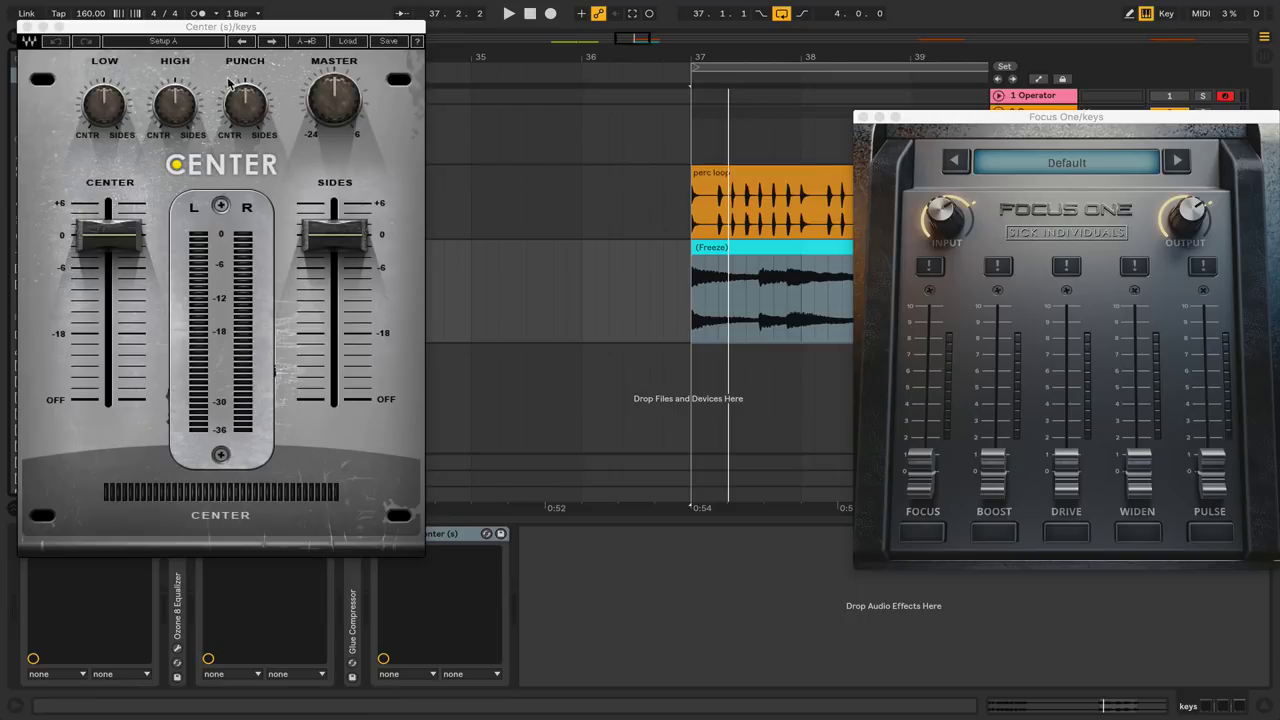
left_click_drag(180, 28, 314, 12)
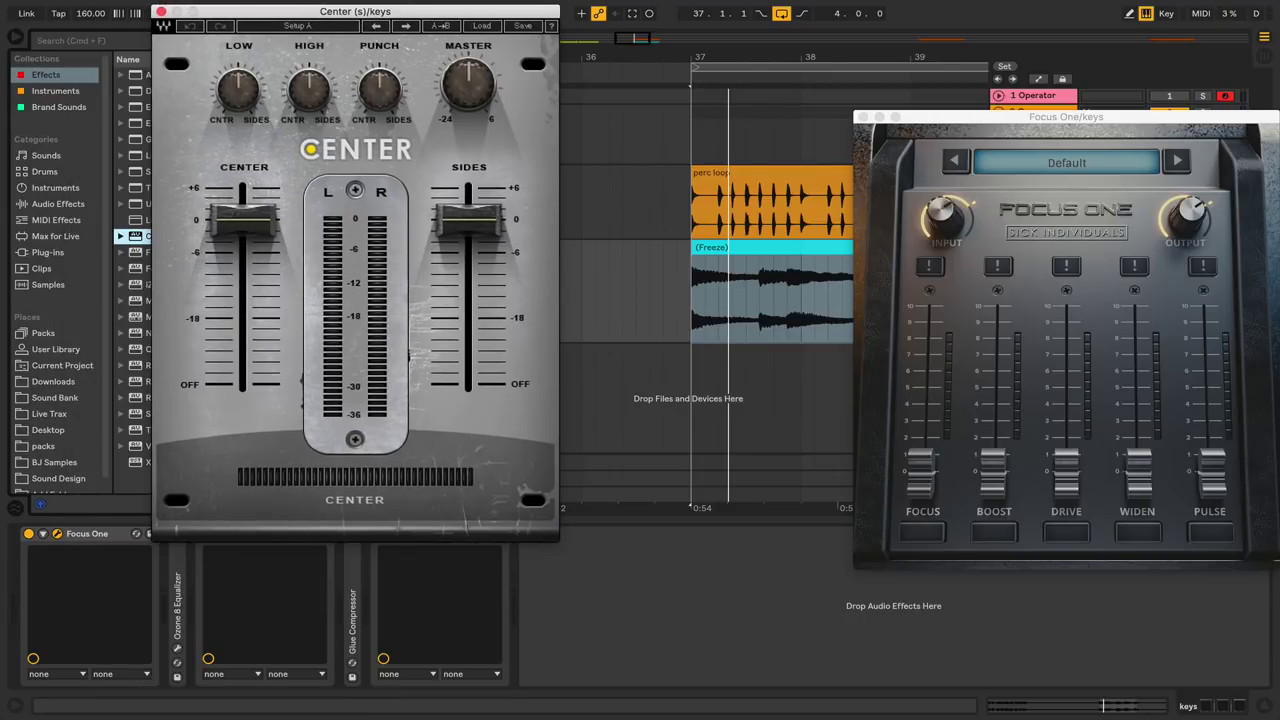
mouse_move(242, 222)
left_mouse_down()
mouse_move(242, 380)
mouse_move(242, 238)
left_mouse_up()
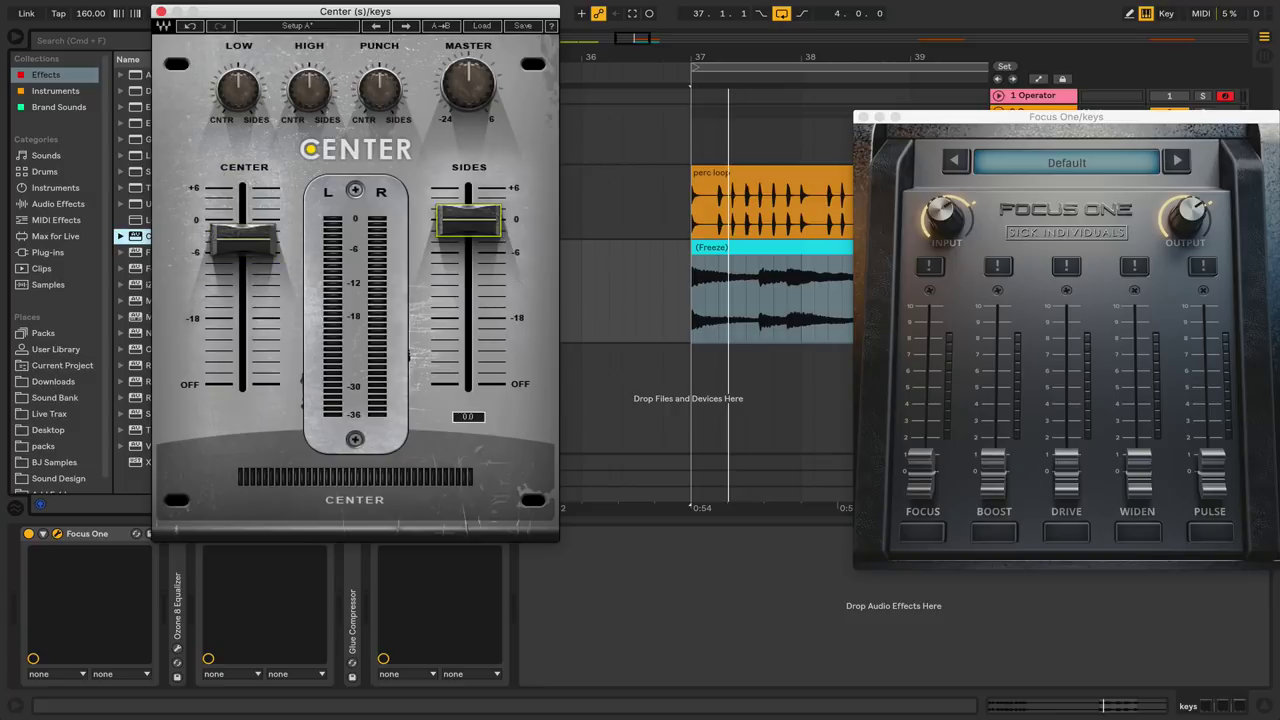
mouse_move(468, 222)
left_mouse_down()
mouse_move(468, 330)
mouse_move(468, 200)
left_mouse_up()
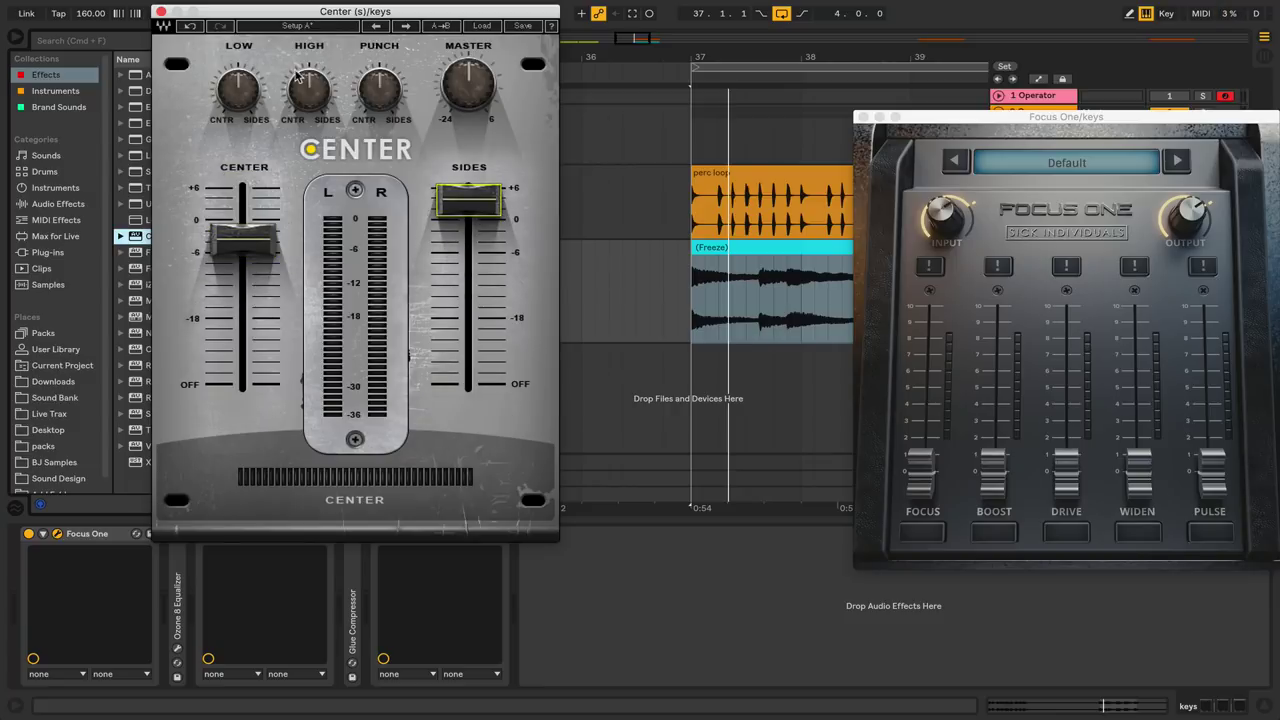
left_click(161, 12)
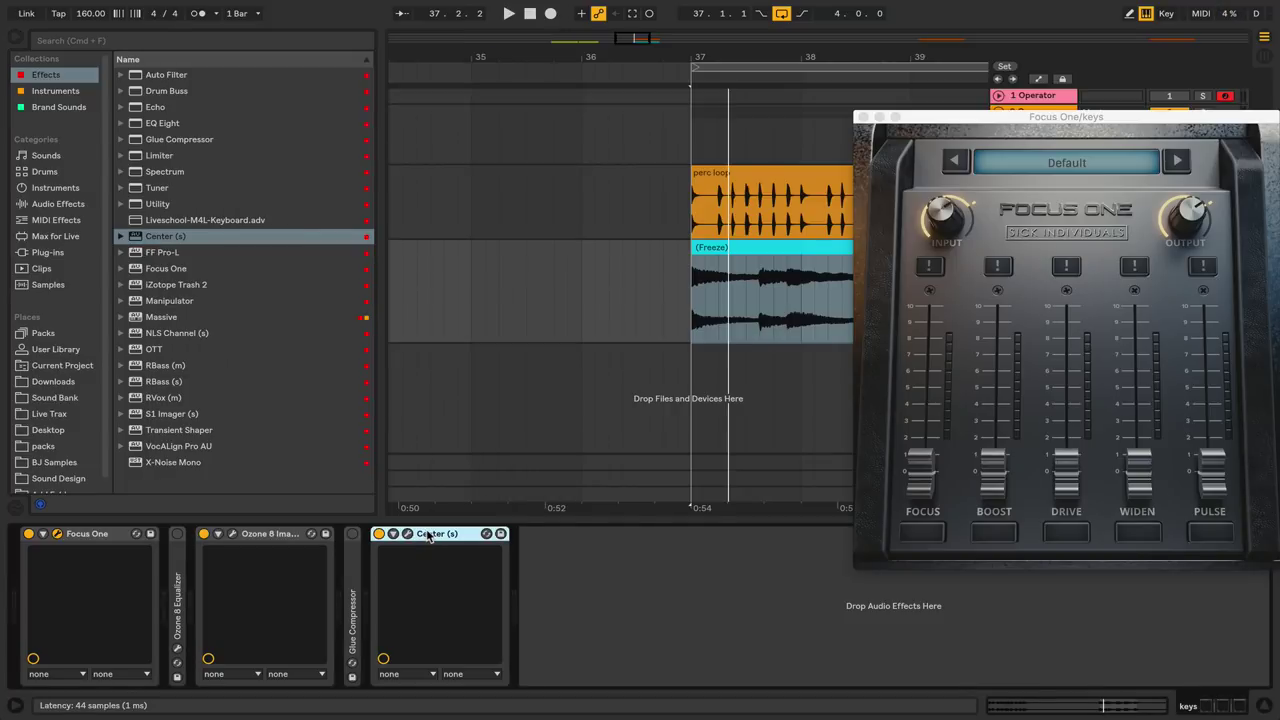
key("Delete")
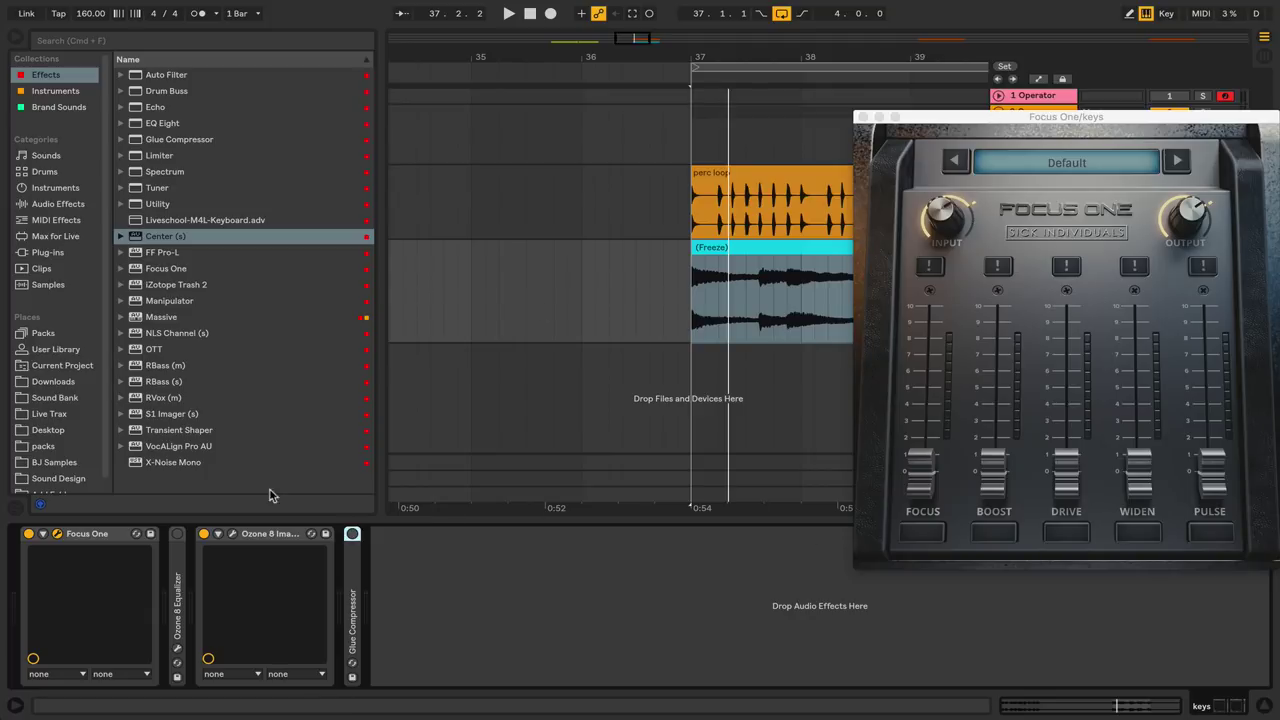
Step: Open Ozone Imager beside Focus One, enable the Widen module, and start the keys loop
left_click(233, 533)
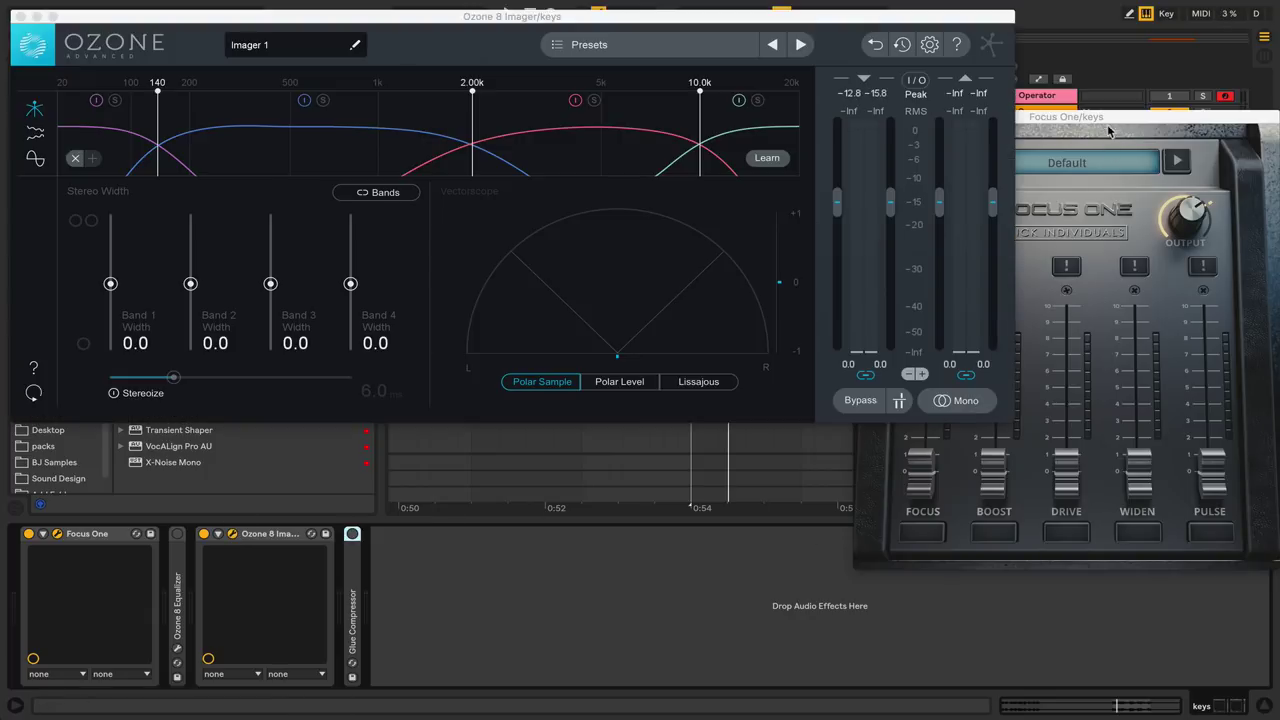
left_click(1103, 117)
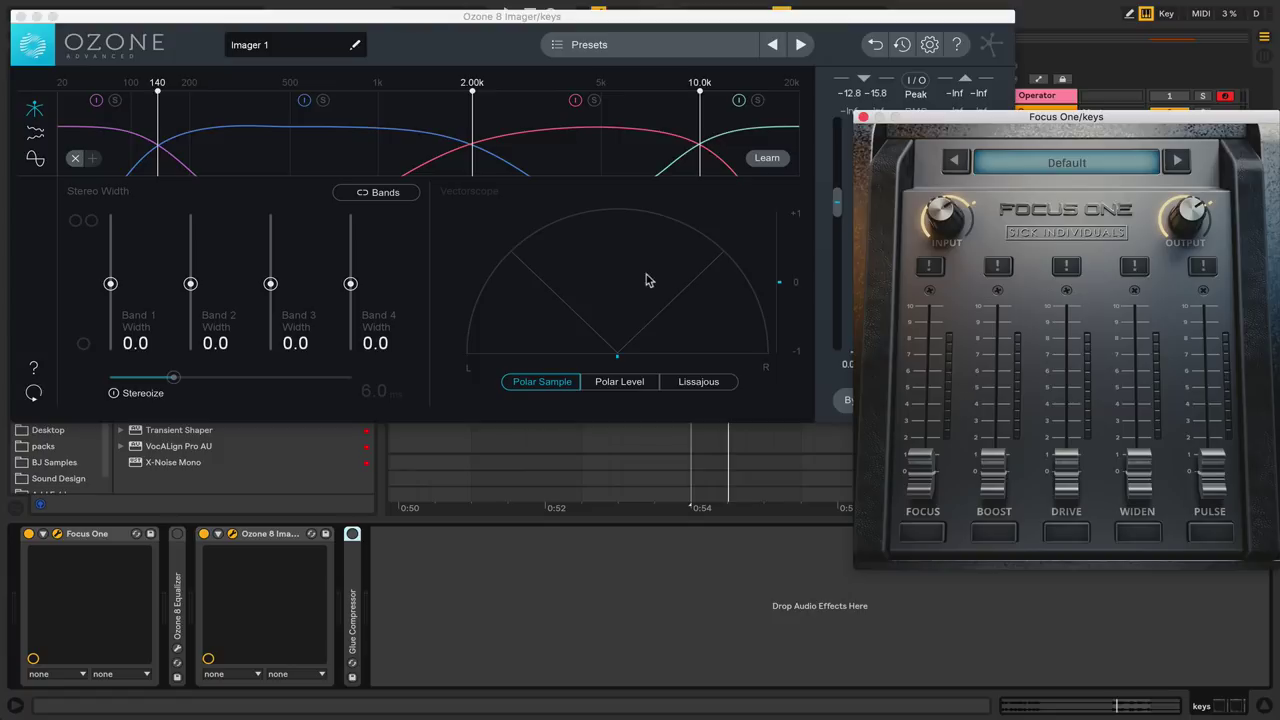
left_click(163, 20)
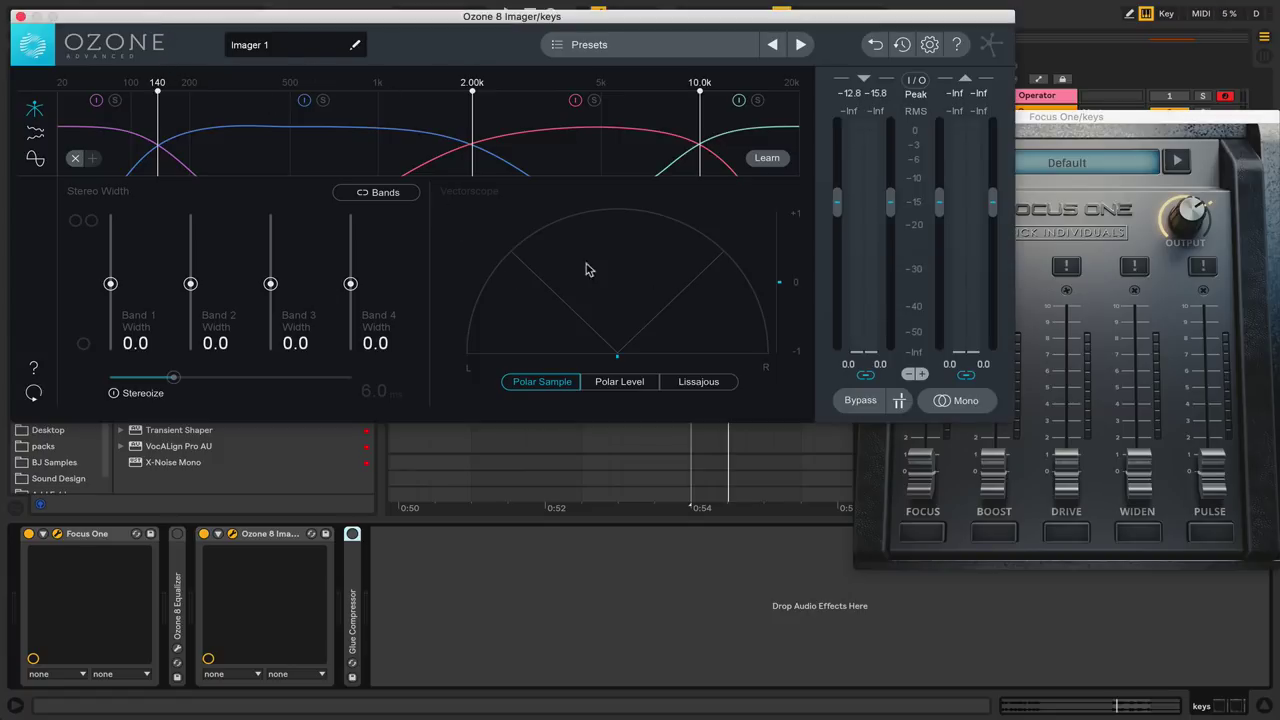
left_click(1121, 121)
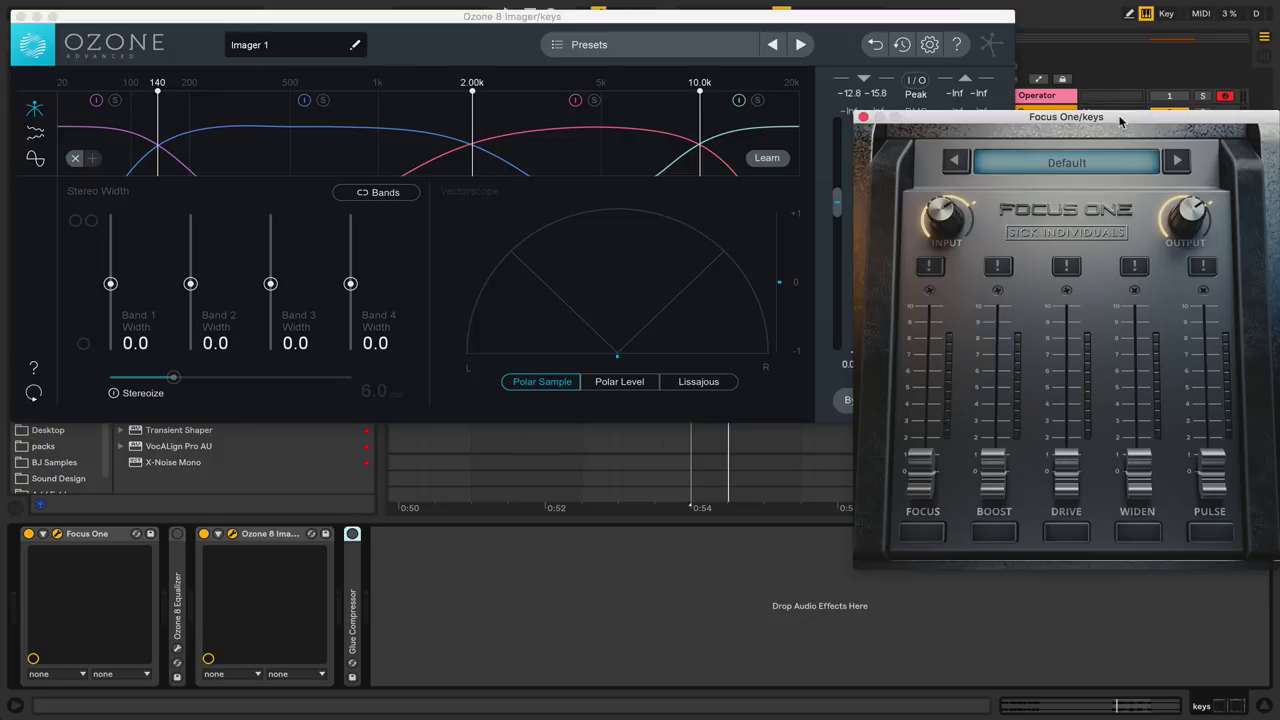
left_click(1139, 537)
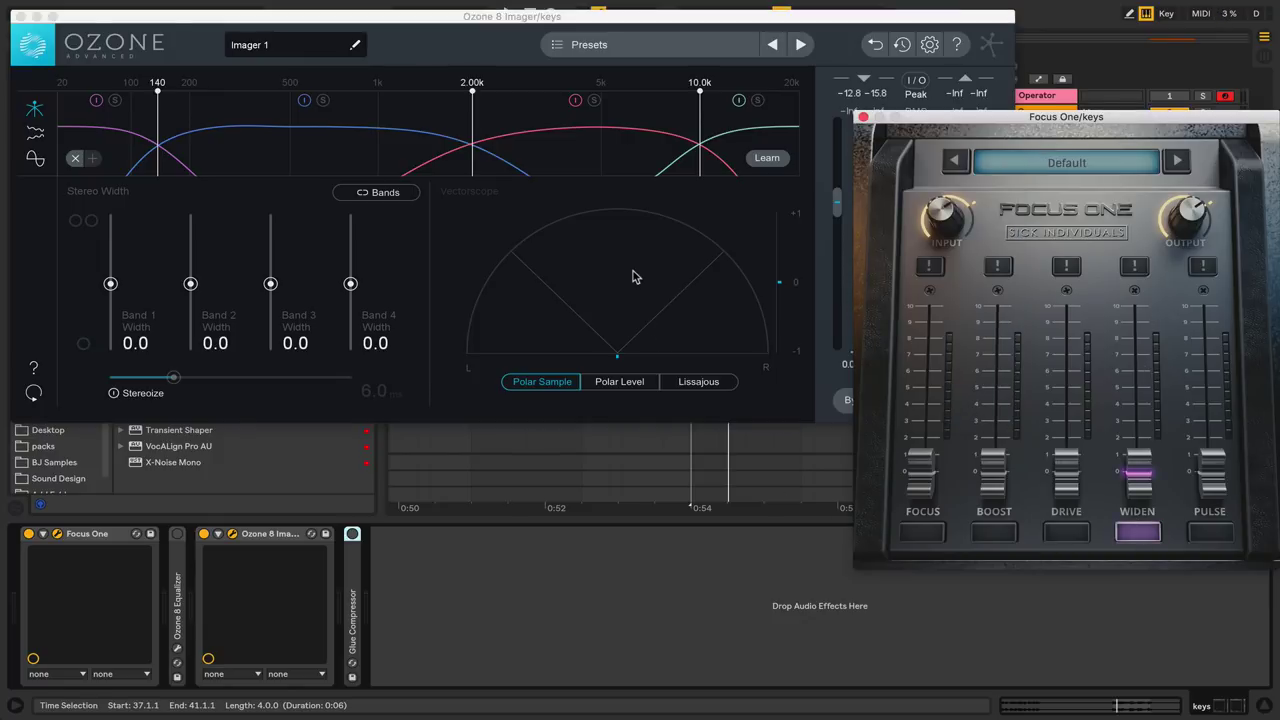
key("space")
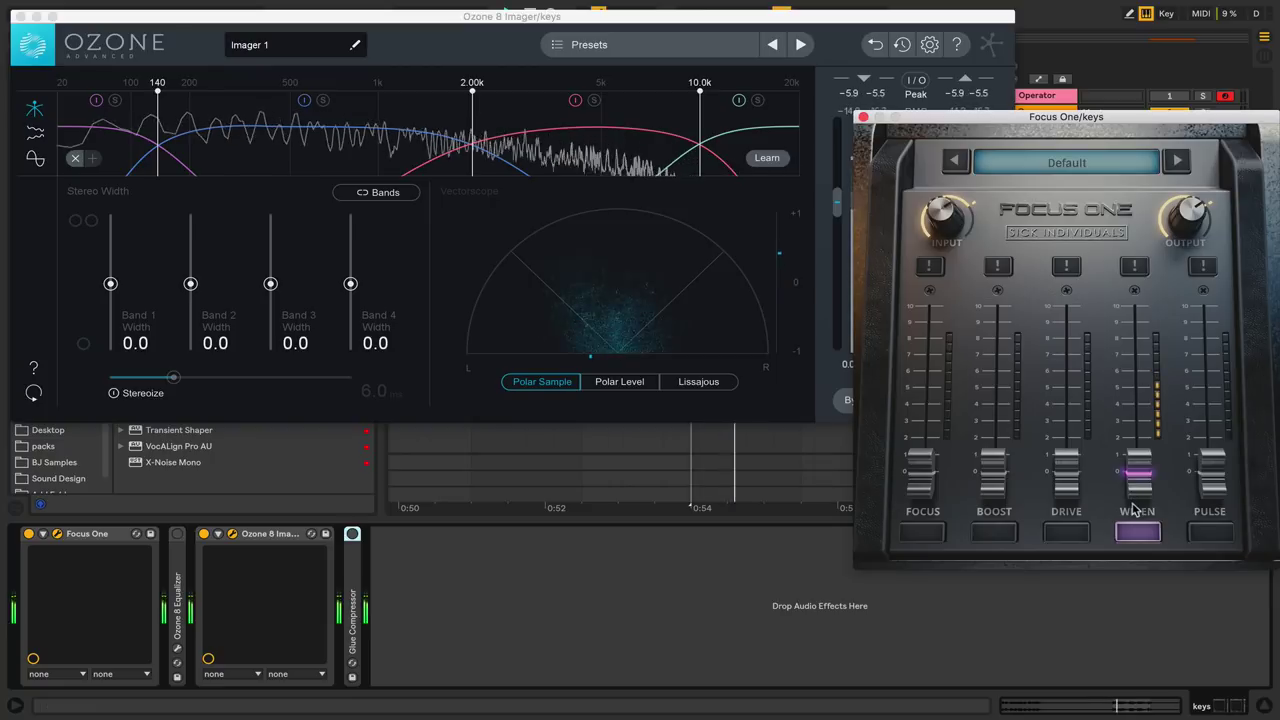
Step: Sweep Widen through 2.0, 0.0, 10.0 and about 4.2, replaying to compare stereo width
left_click_drag(1136, 476, 1136, 308)
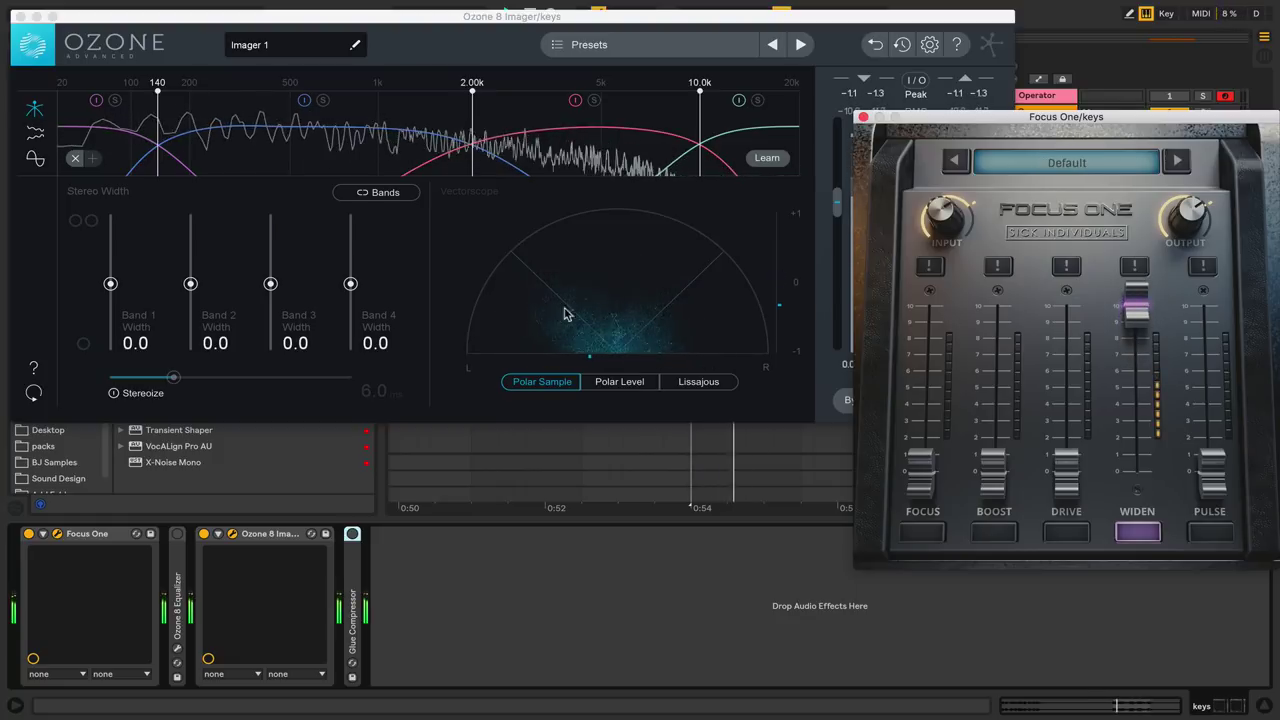
key("space")
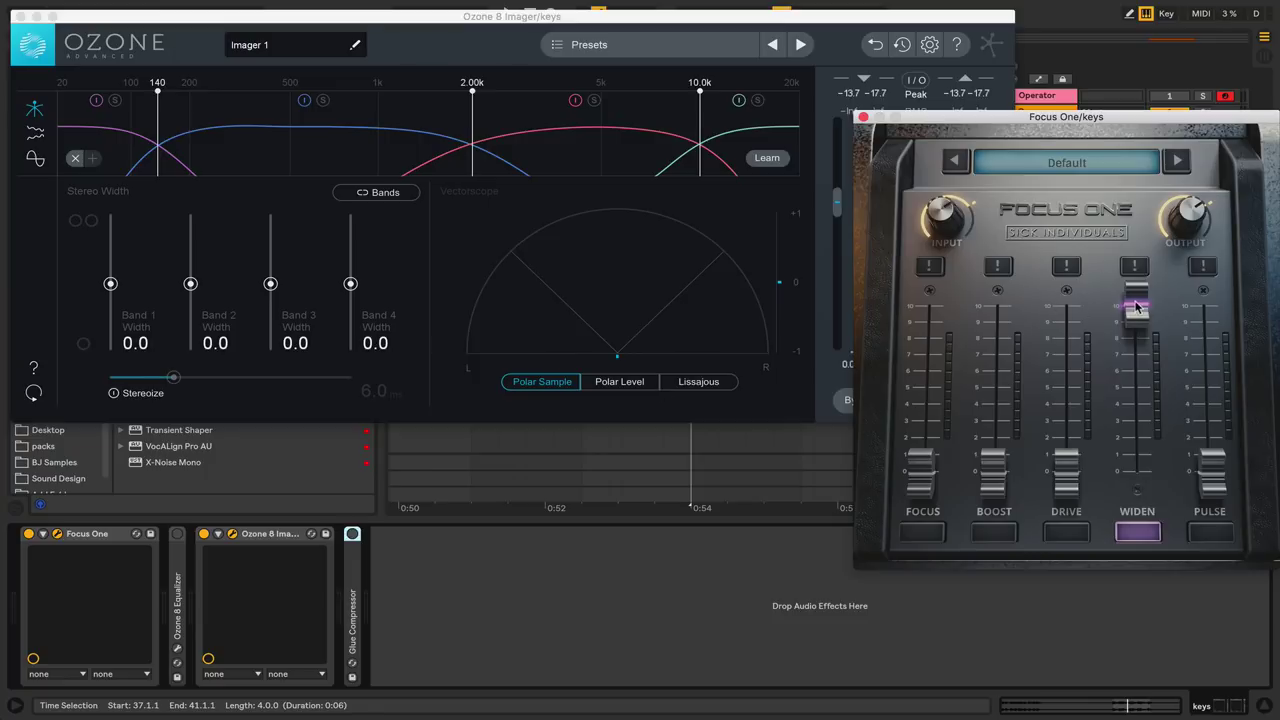
left_click_drag(1136, 307, 1163, 511)
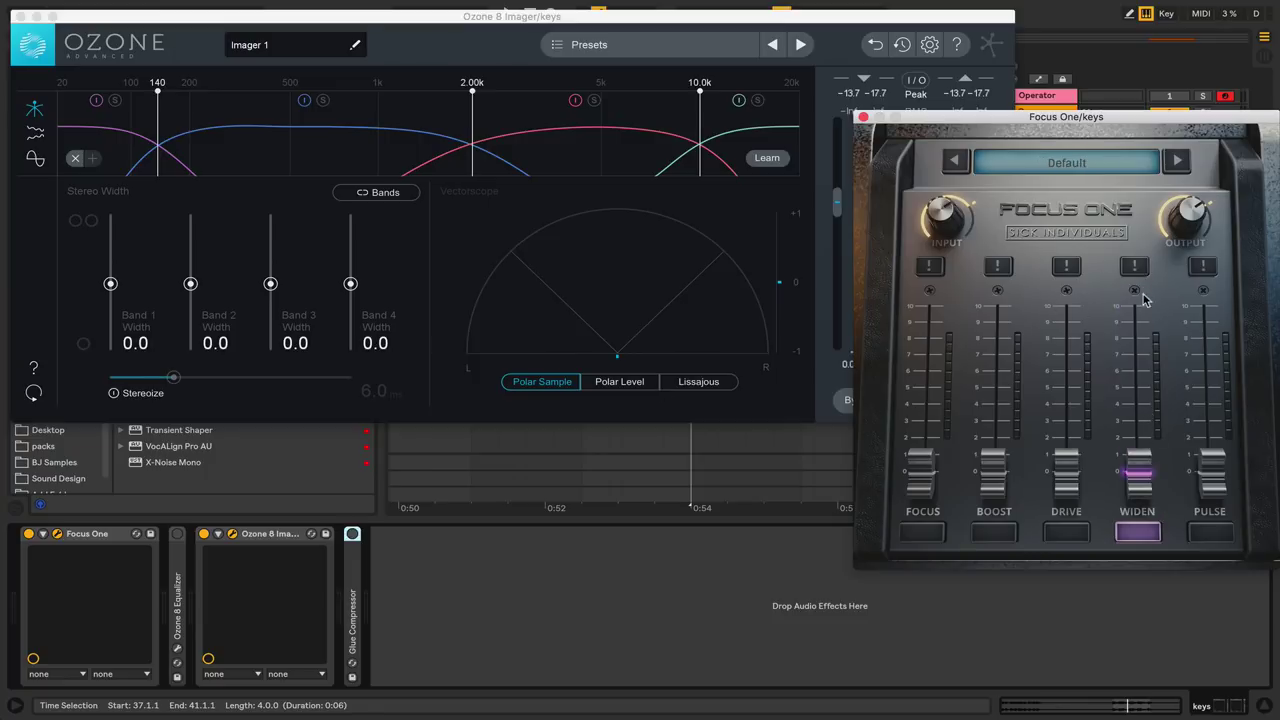
left_click_drag(1140, 467, 1130, 260)
left_click_drag(1138, 338, 1135, 305)
key("space")
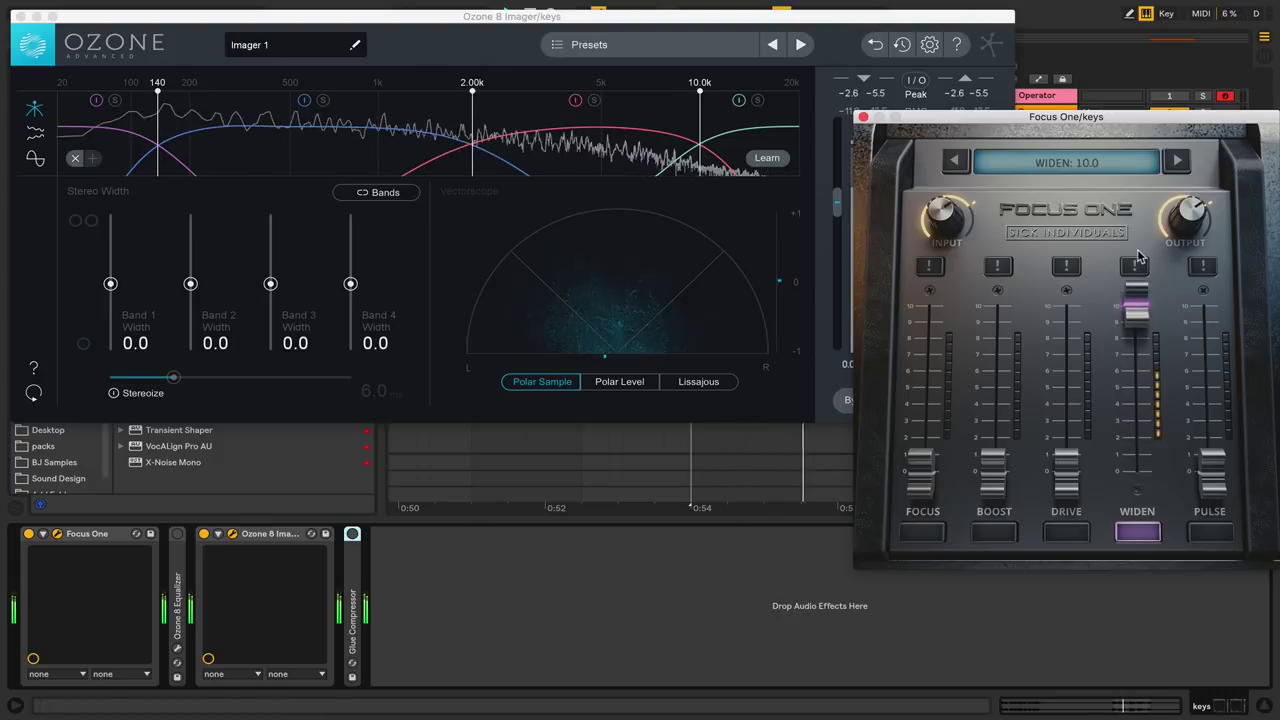
Step: Turn on extreme Widen, move the Focus One window lower, then stop playback
left_click(1136, 266)
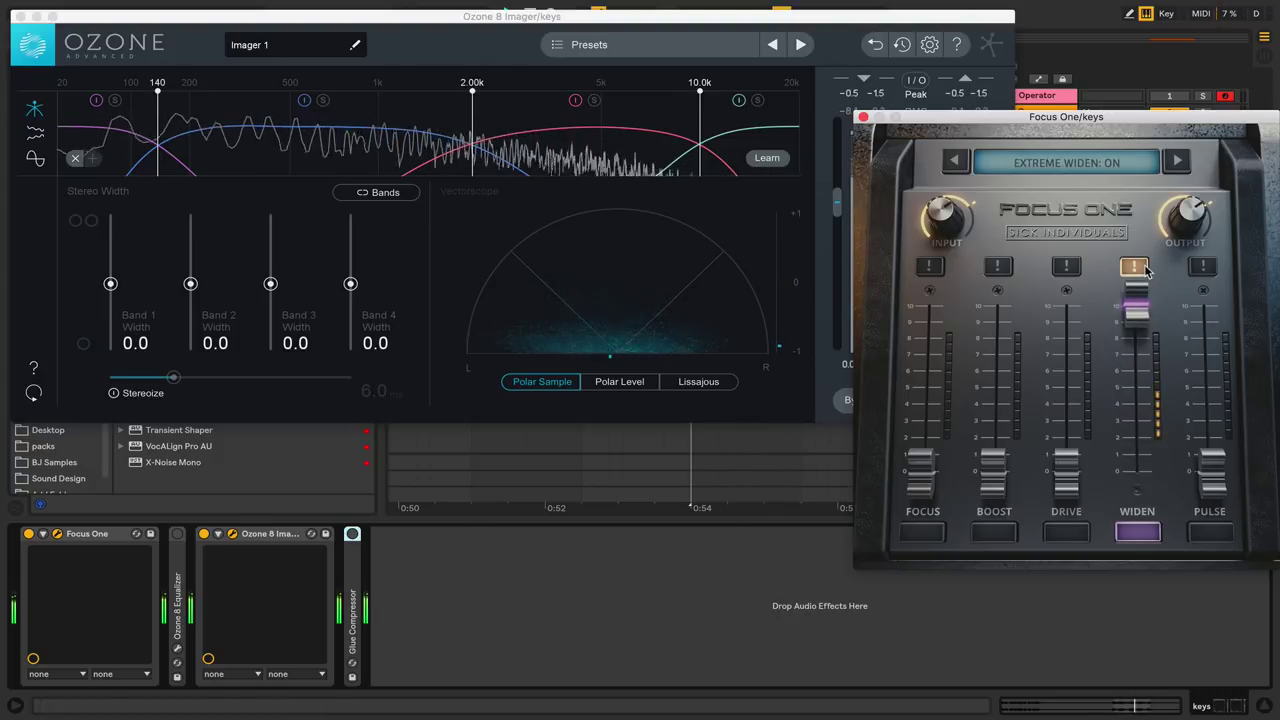
left_click_drag(1082, 124, 1041, 220)
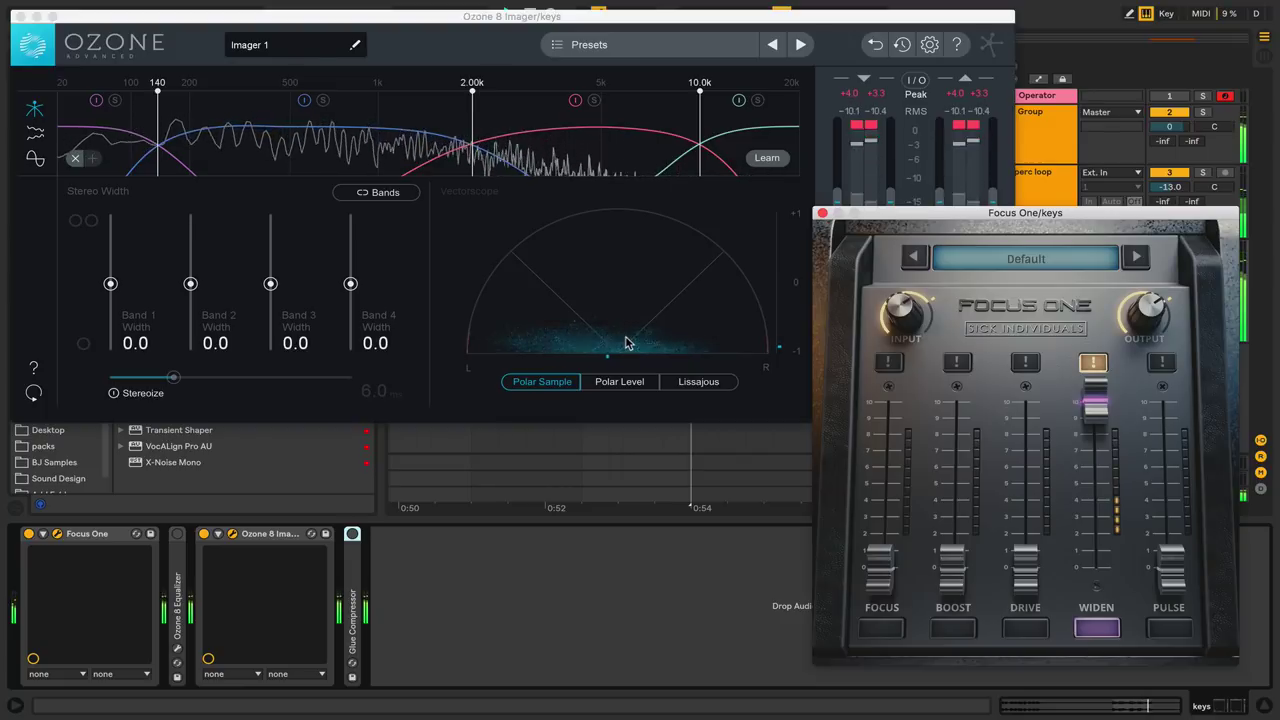
key("space")
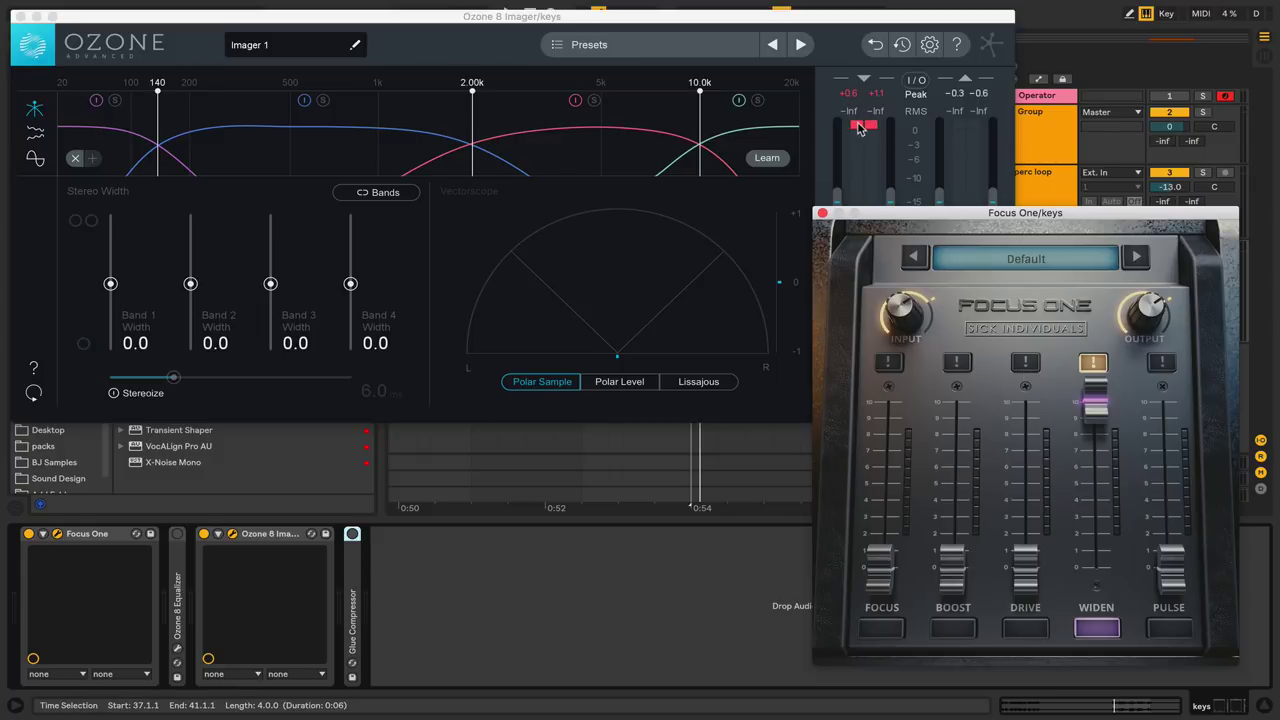
Step: Expand and switch on the Glue Compressor, then start playback through it
double_click(356, 563)
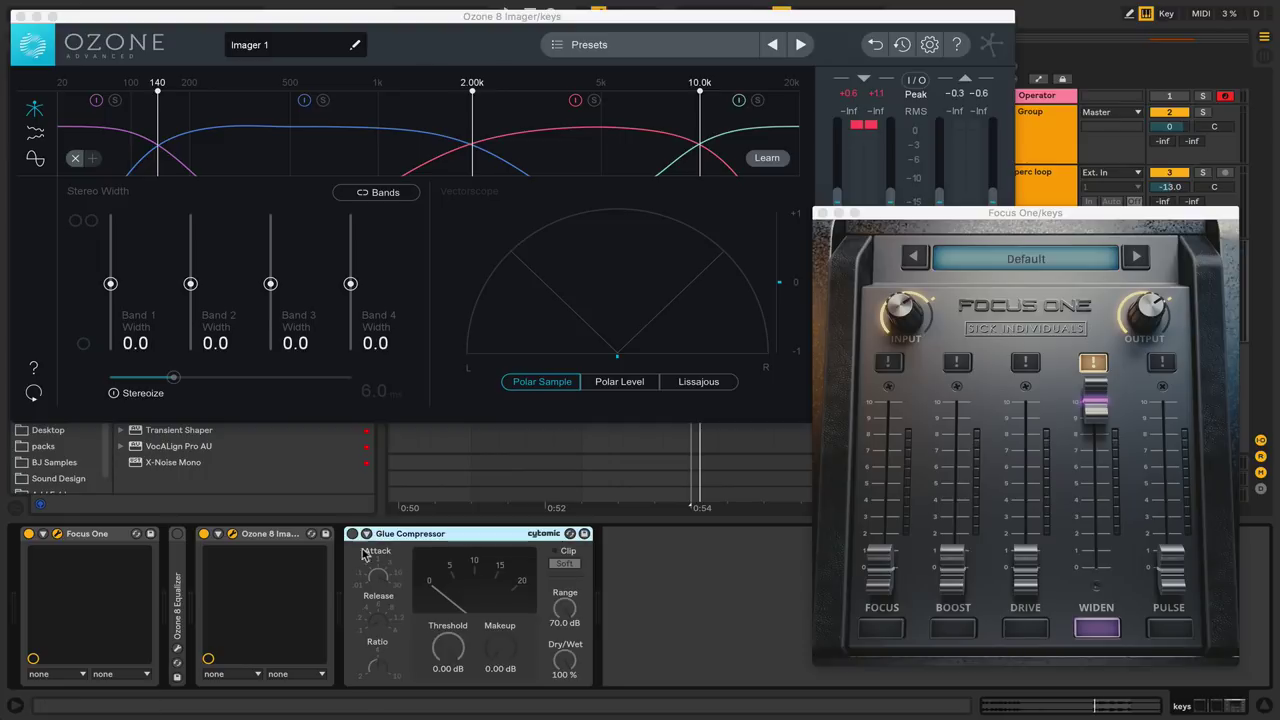
left_click(352, 533)
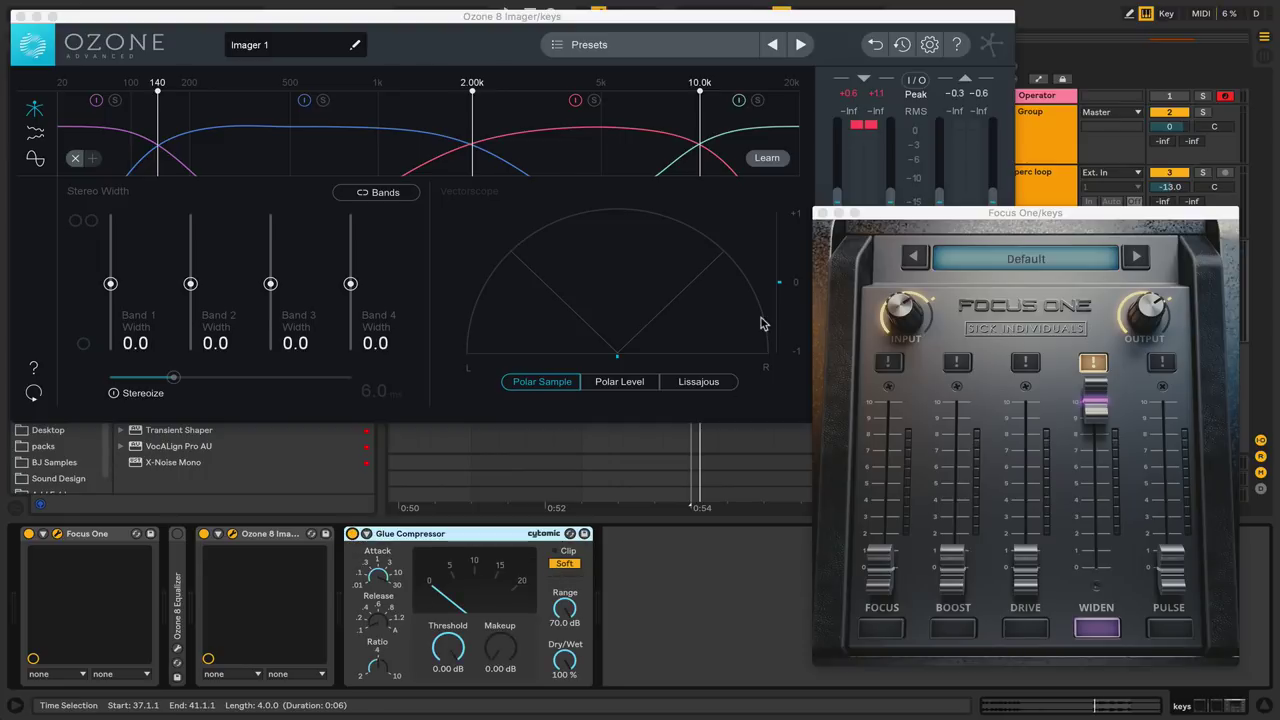
key("space")
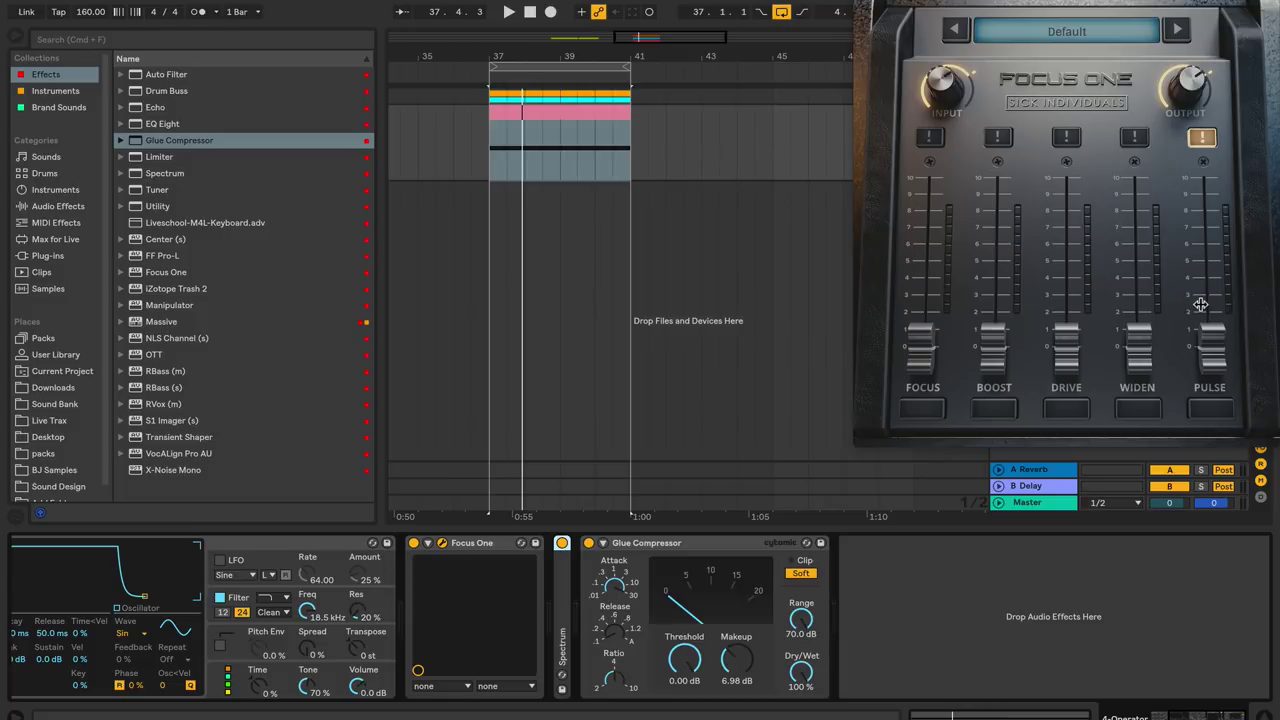
Step: Turn Extreme Pulse off and Pulse on, play bars 37–41, and raise Pulse to about 5.9
left_click(1208, 138)
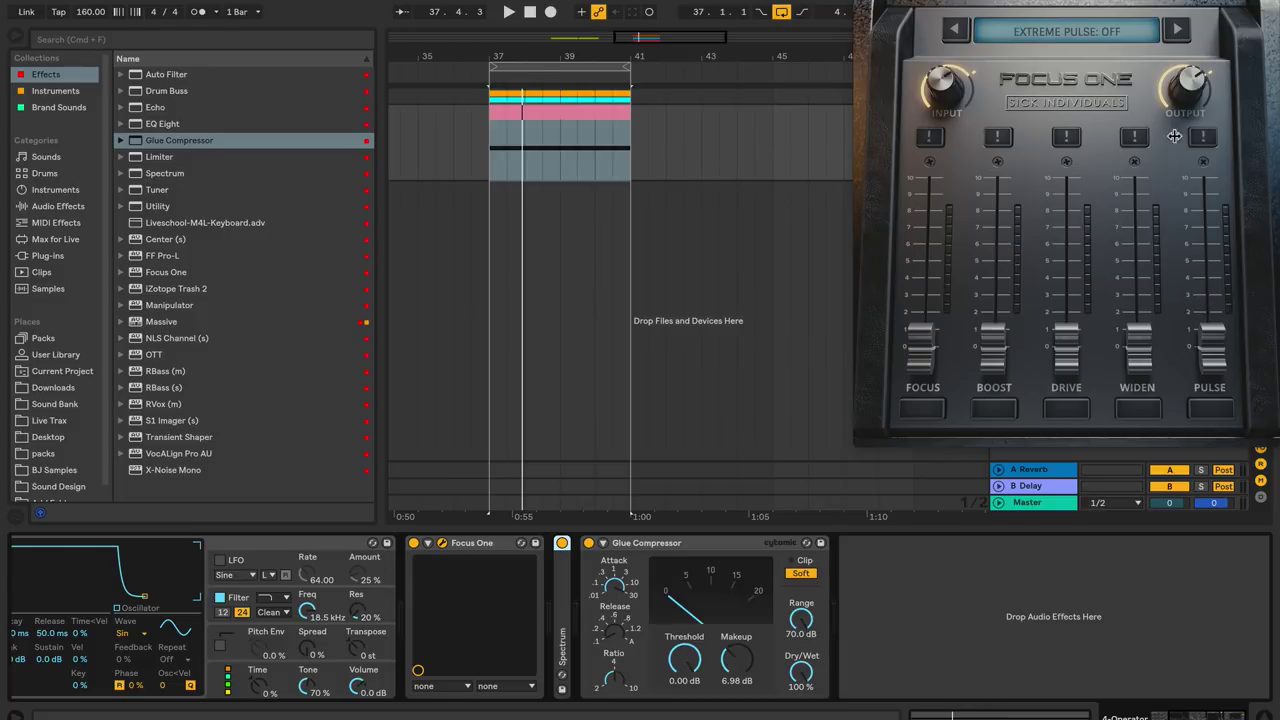
left_click(1210, 405)
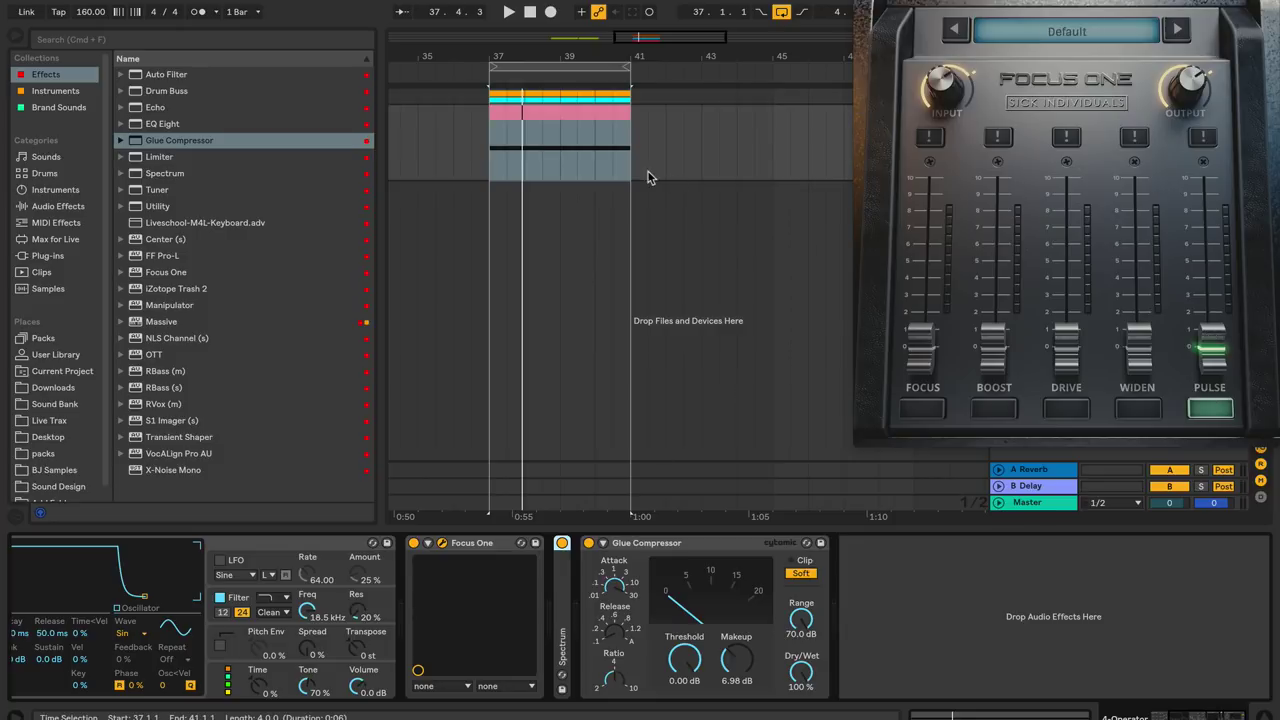
left_click(590, 125)
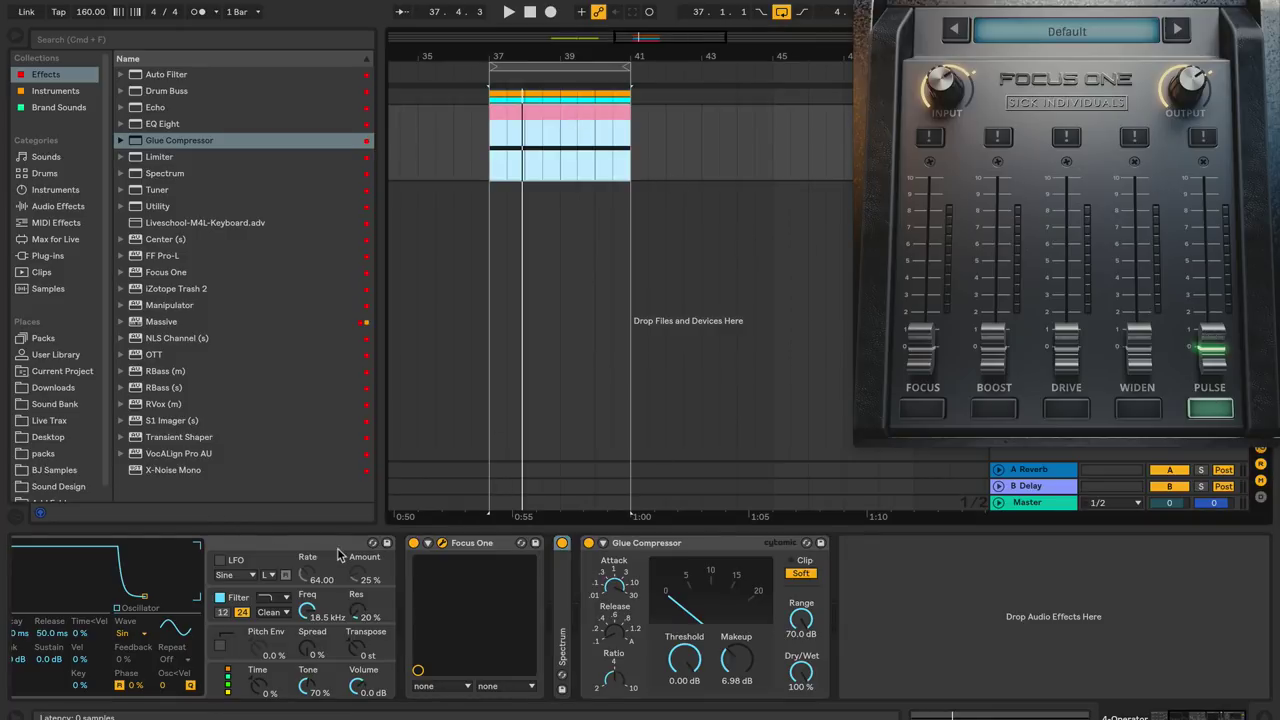
key("space")
key("space")
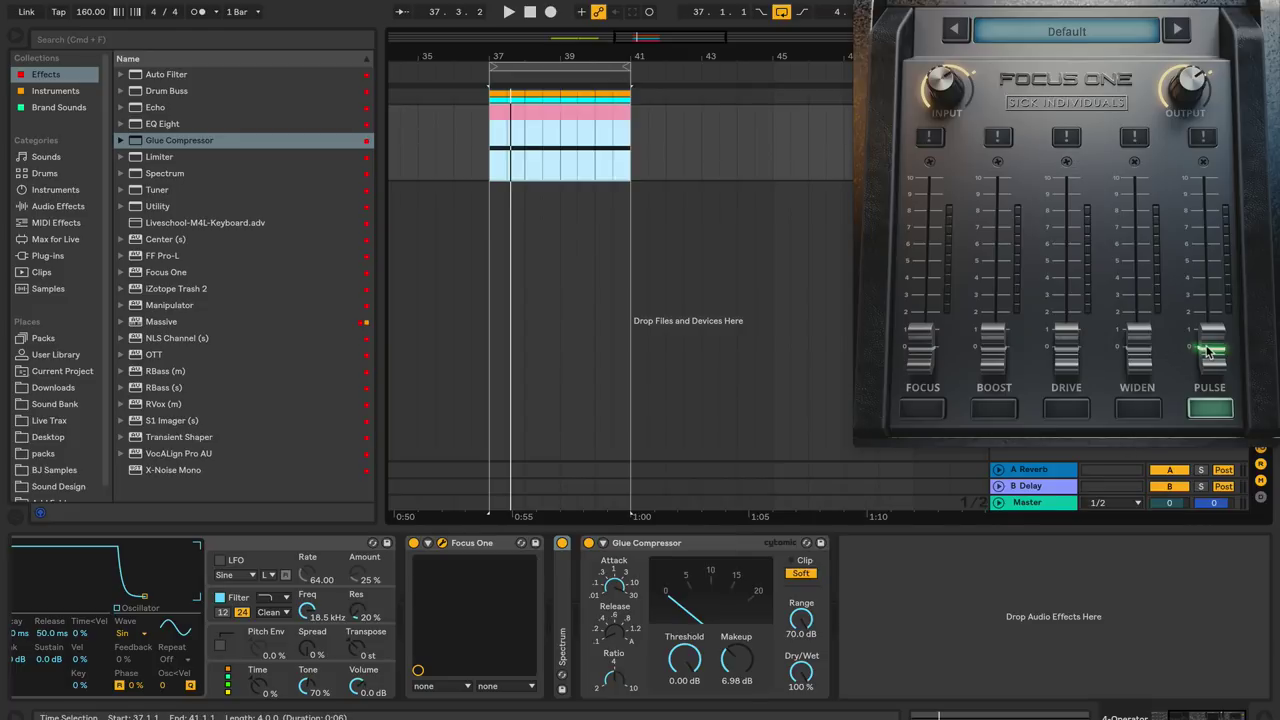
key("space")
mouse_move(1208, 350)
left_mouse_down()
mouse_move(1206, 200)
mouse_move(1222, 362)
left_mouse_up()
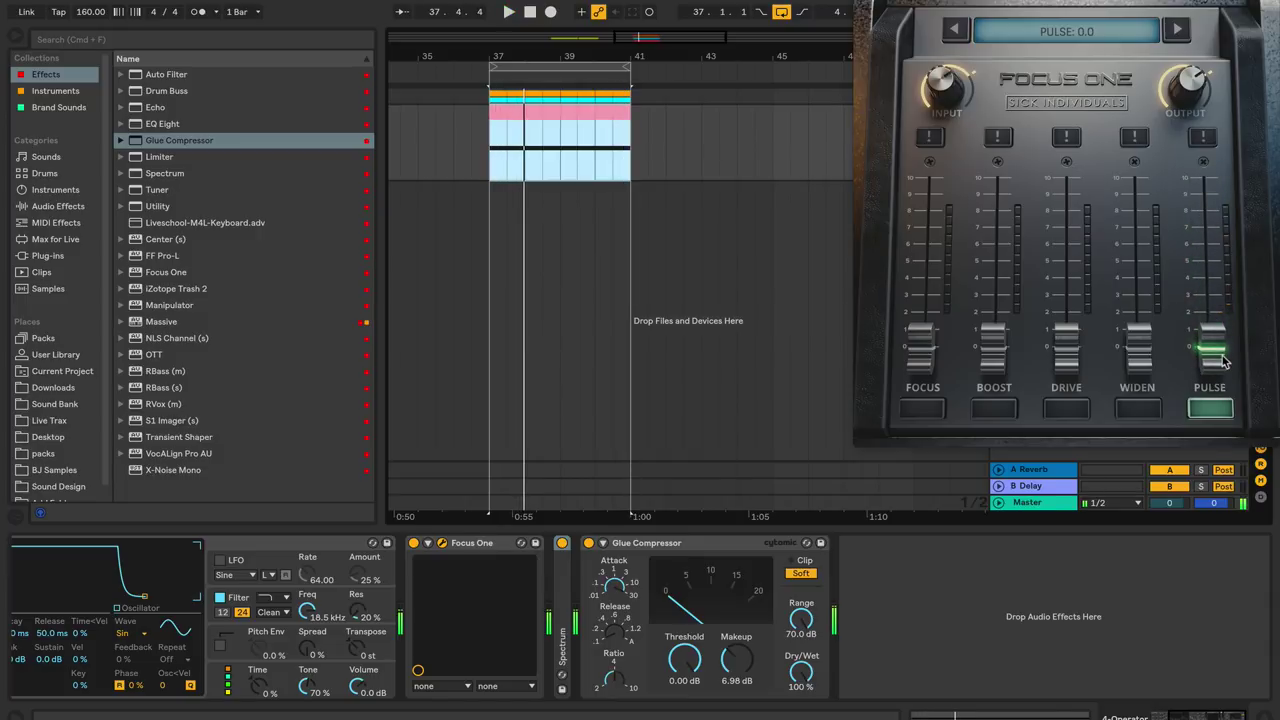
Step: Re-enable Extreme Pulse and add Auto Pan from Audio Effects to the chain's end
left_click(1202, 138)
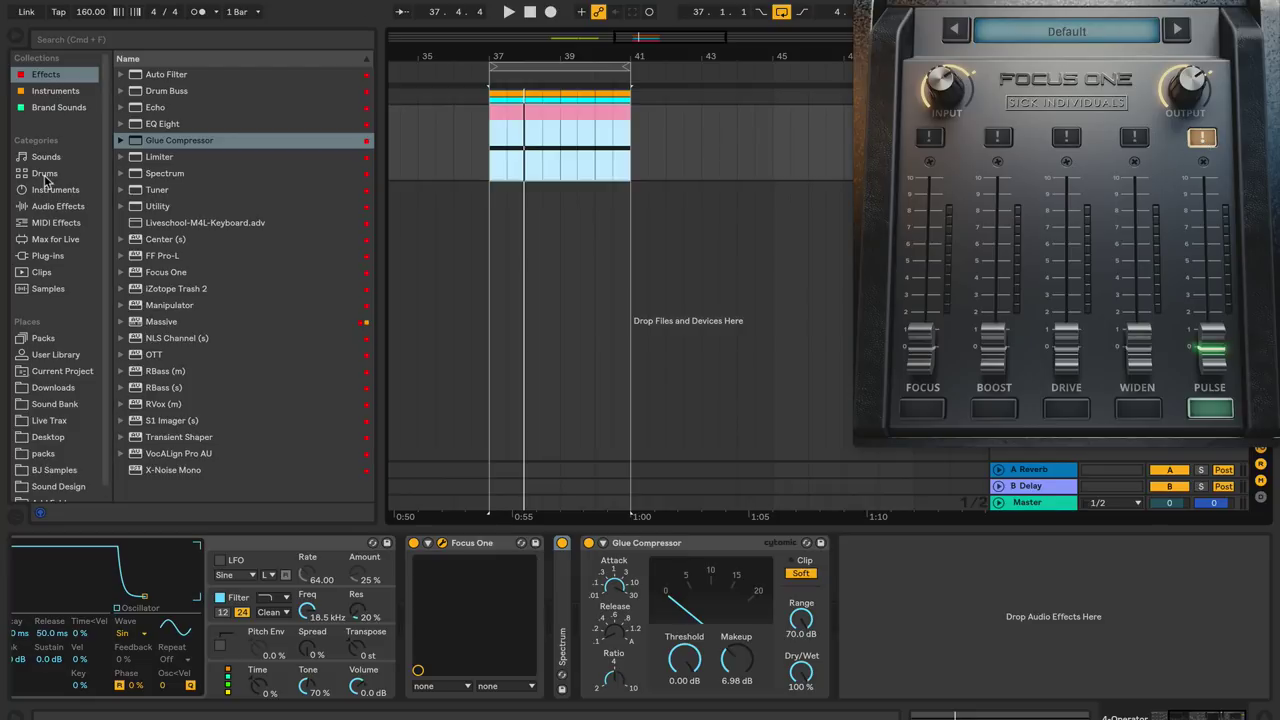
left_click(54, 206)
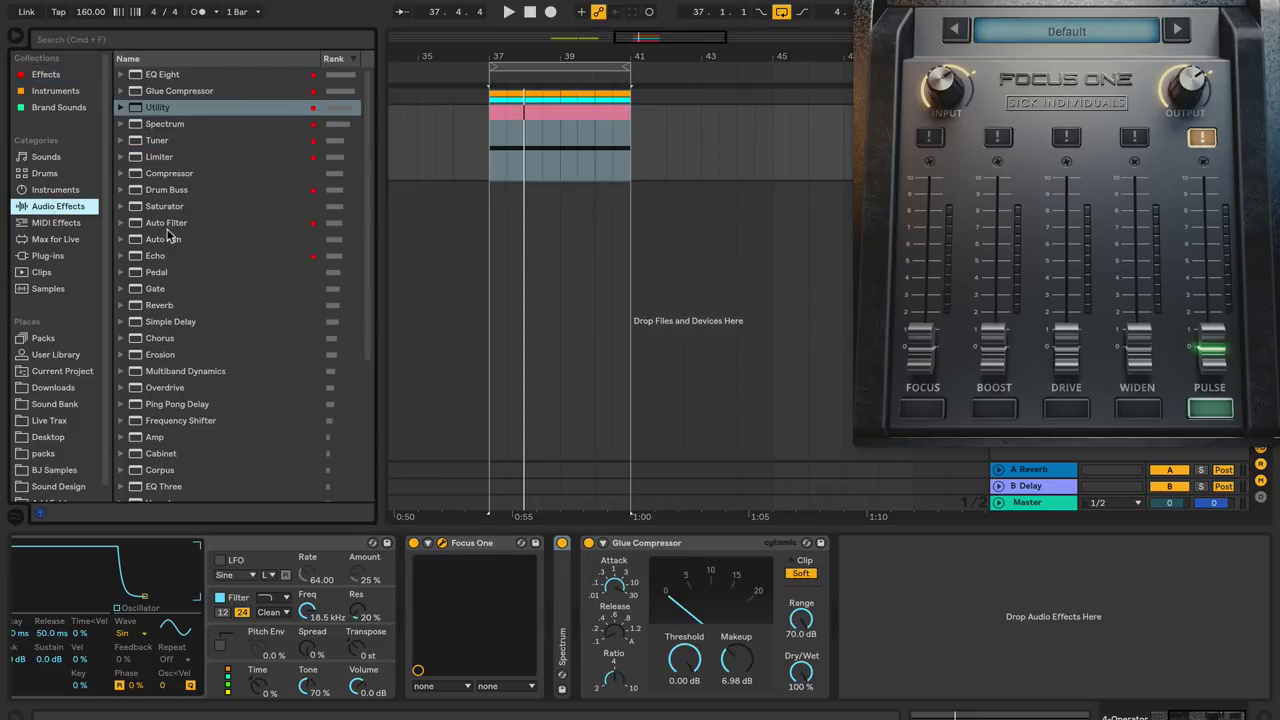
double_click(165, 241)
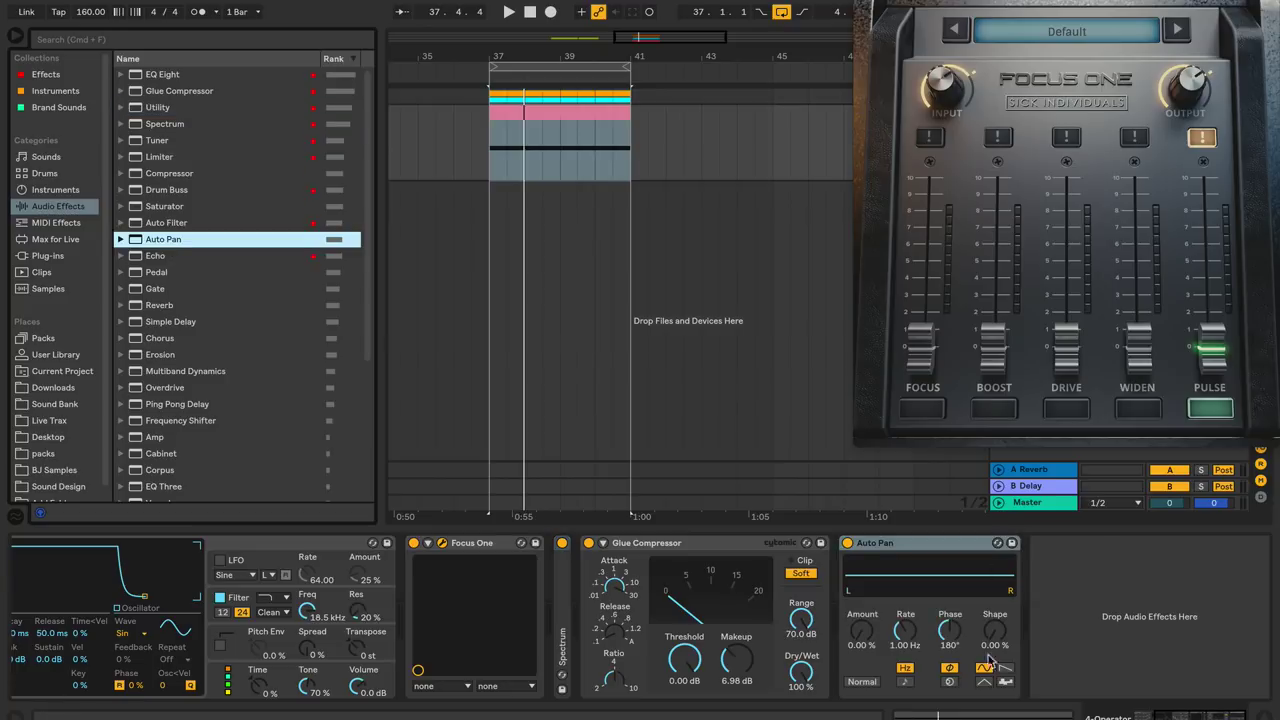
Step: Set Auto Pan's amount to 100% and shape to about 50%, then close Focus One
left_click_drag(869, 641, 869, 560)
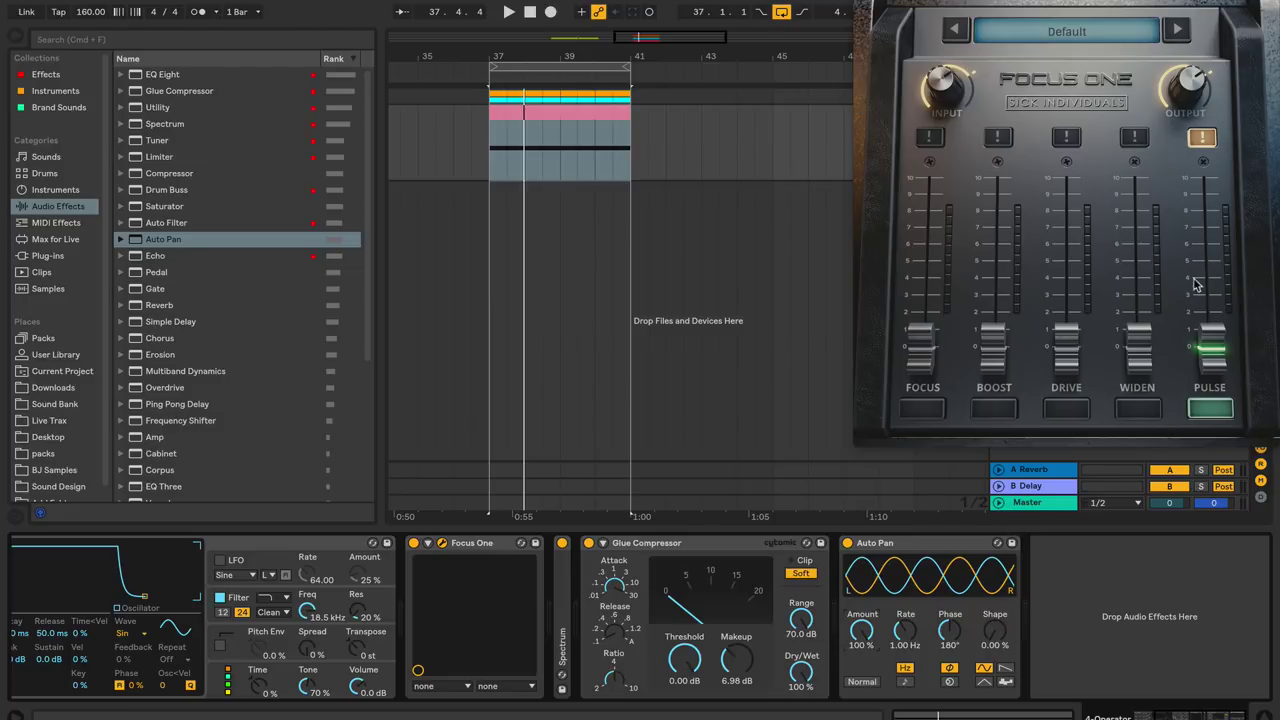
left_click(1203, 138)
mouse_move(997, 632)
left_mouse_down()
mouse_move(997, 595)
mouse_move(997, 628)
left_mouse_up()
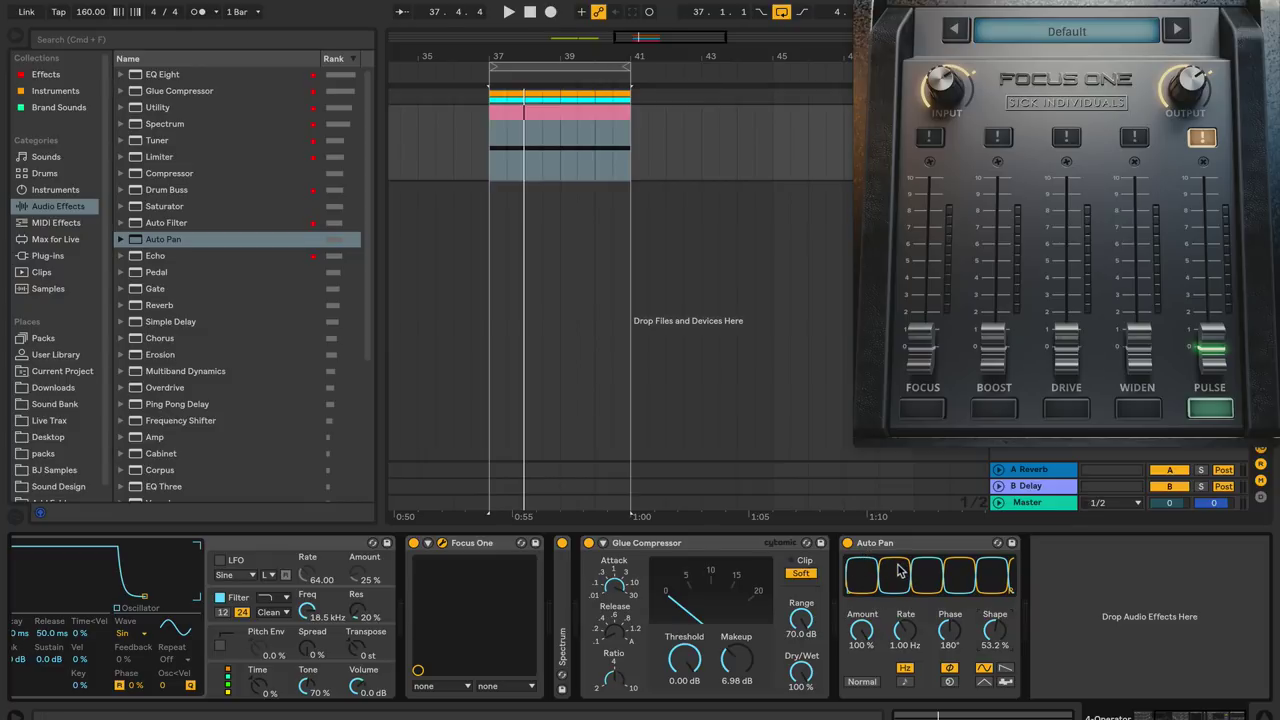
left_click(862, 4)
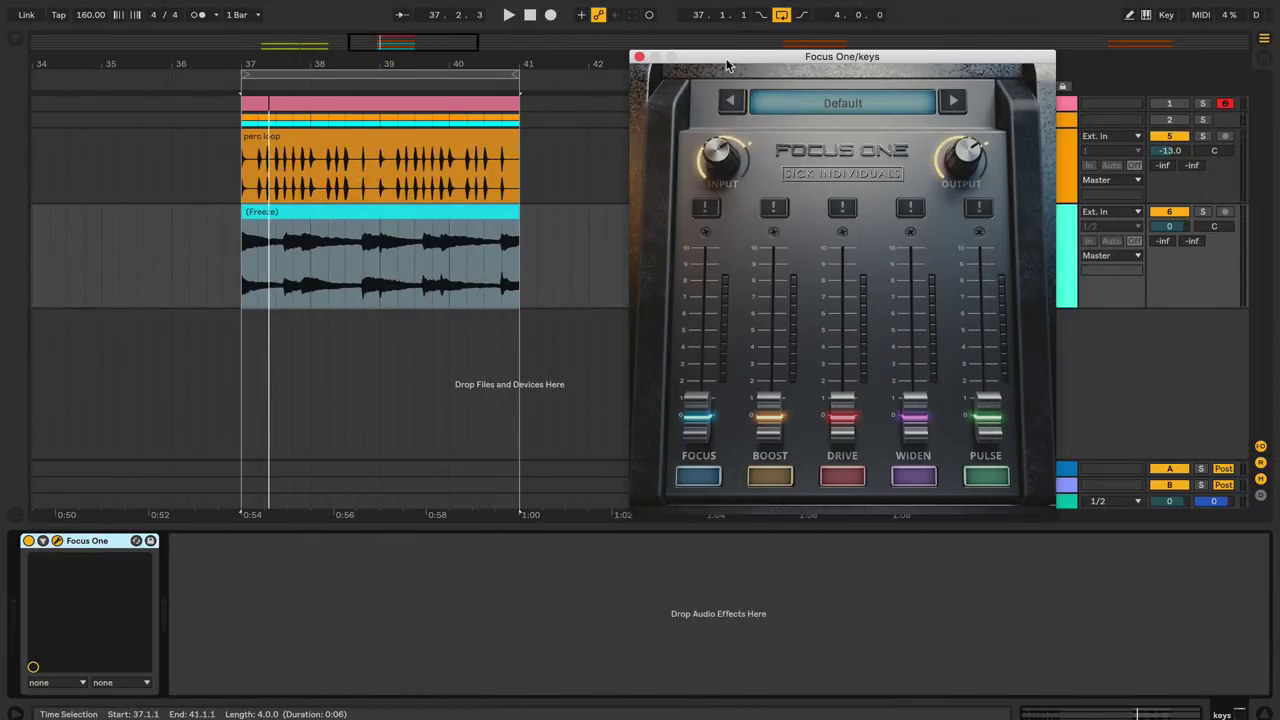
Step: While looping from bar 37, raise Focus (~3.7), extreme Boost, Drive and Widen, then stop
key("space")
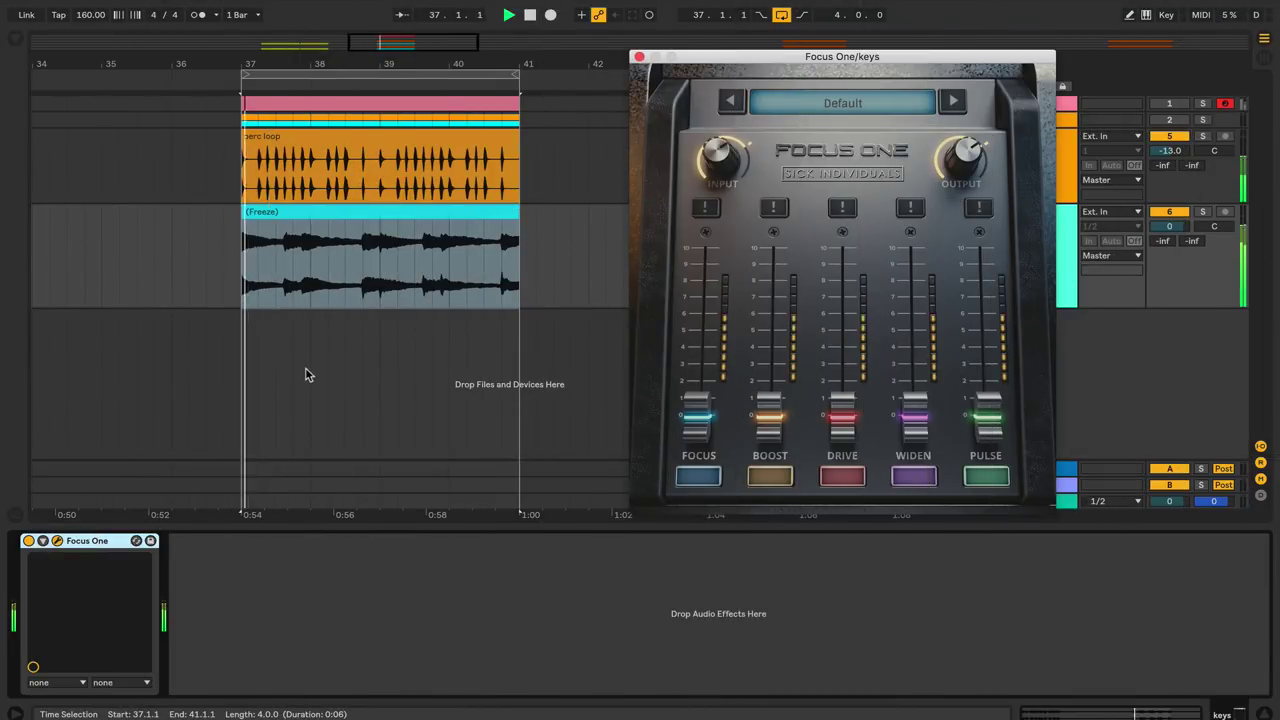
left_click_drag(698, 424, 705, 356)
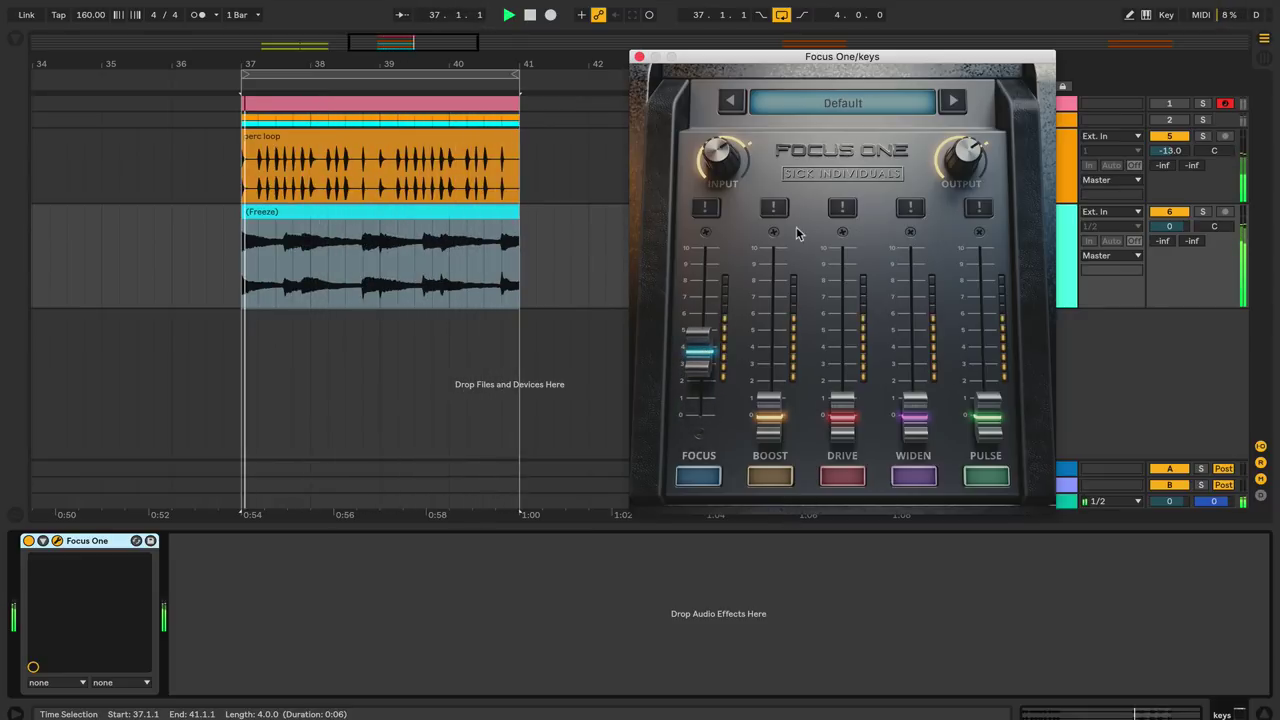
left_click(773, 207)
left_click_drag(770, 414, 777, 327)
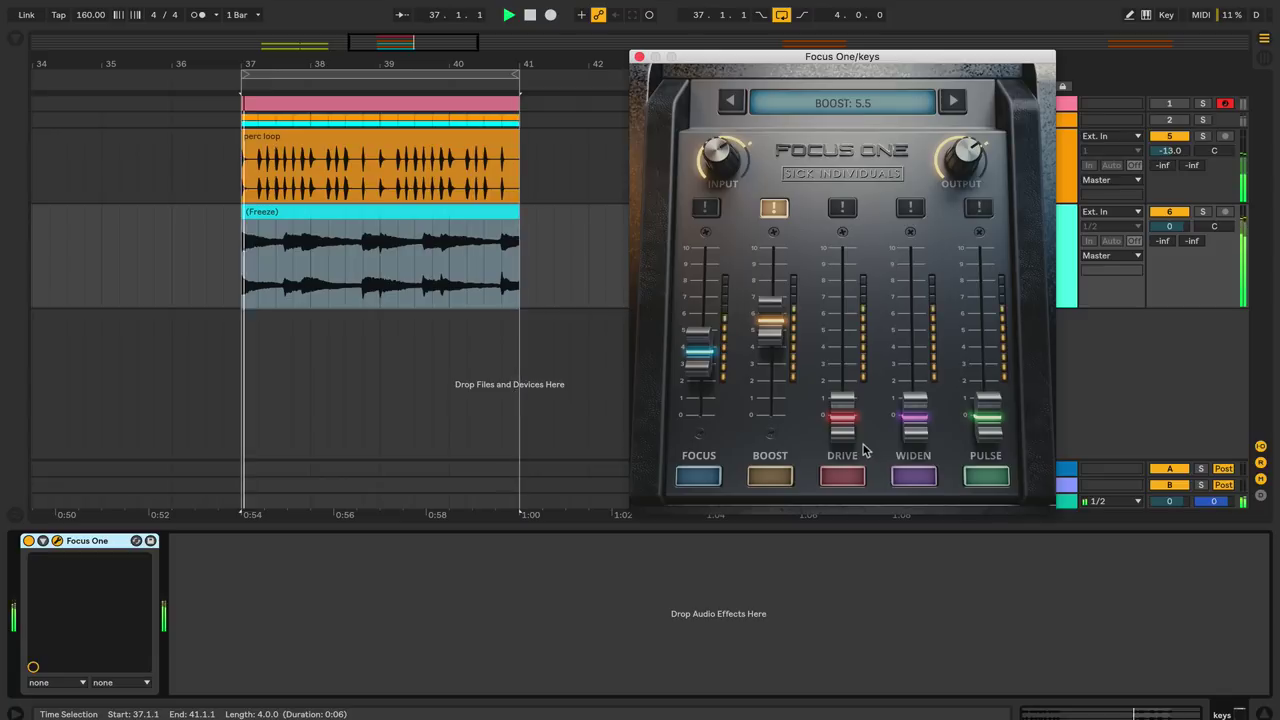
left_click_drag(842, 415, 847, 350)
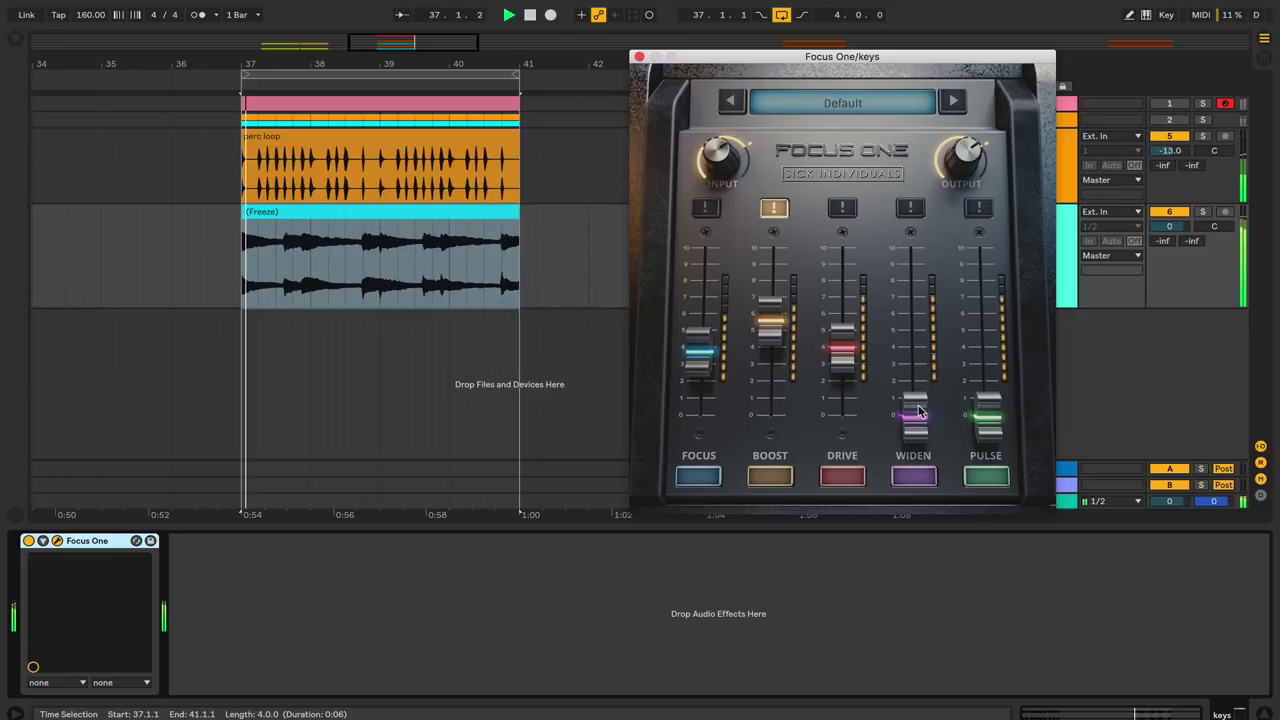
left_click_drag(920, 412, 916, 388)
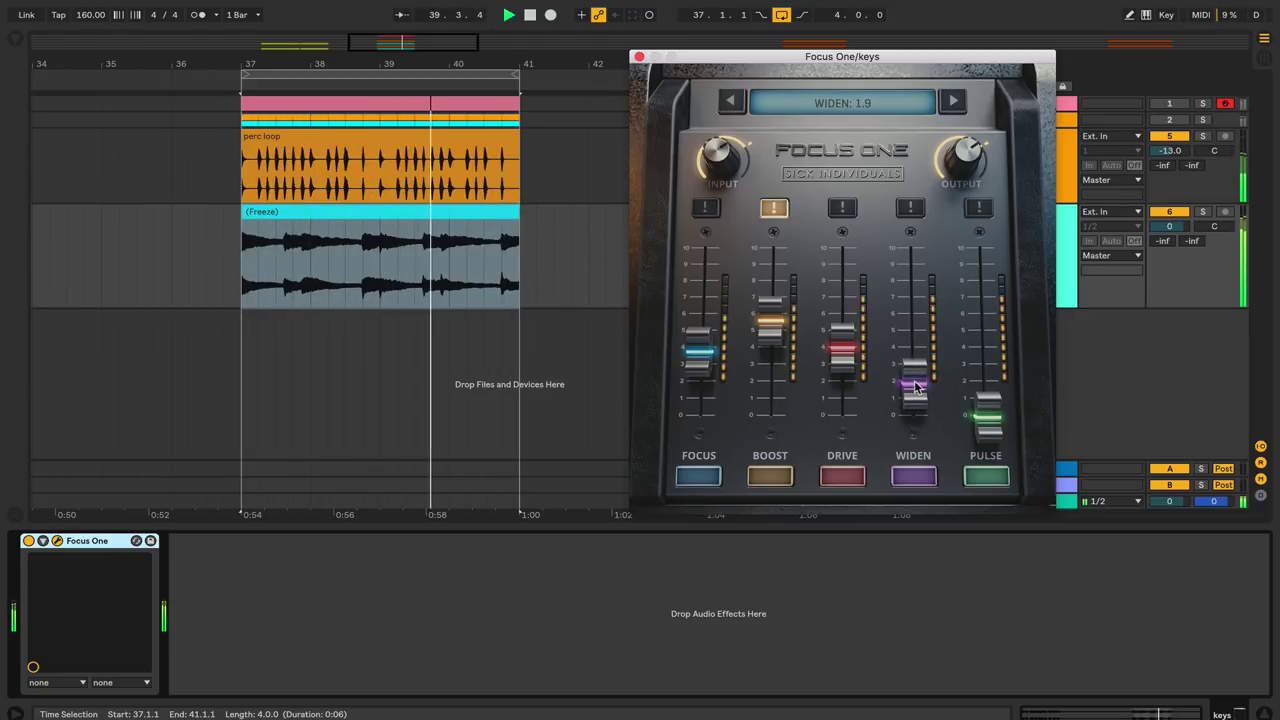
key("space")
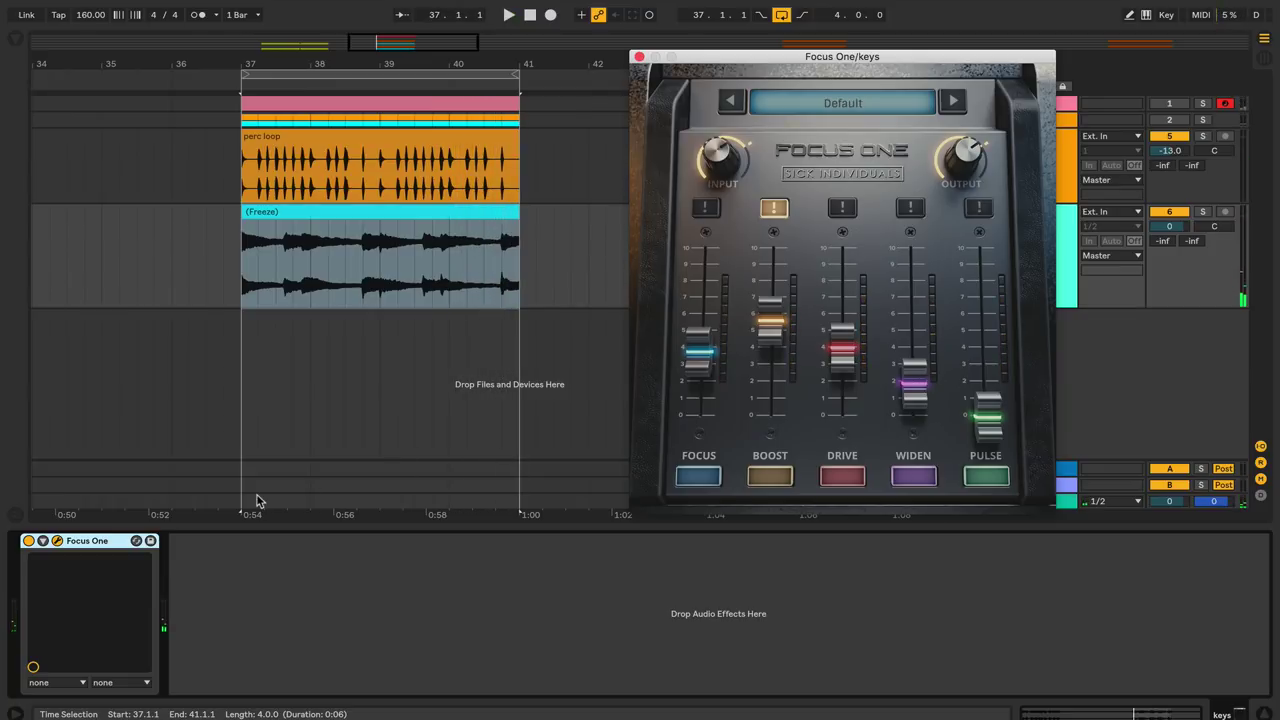
key("space")
left_click(29, 541)
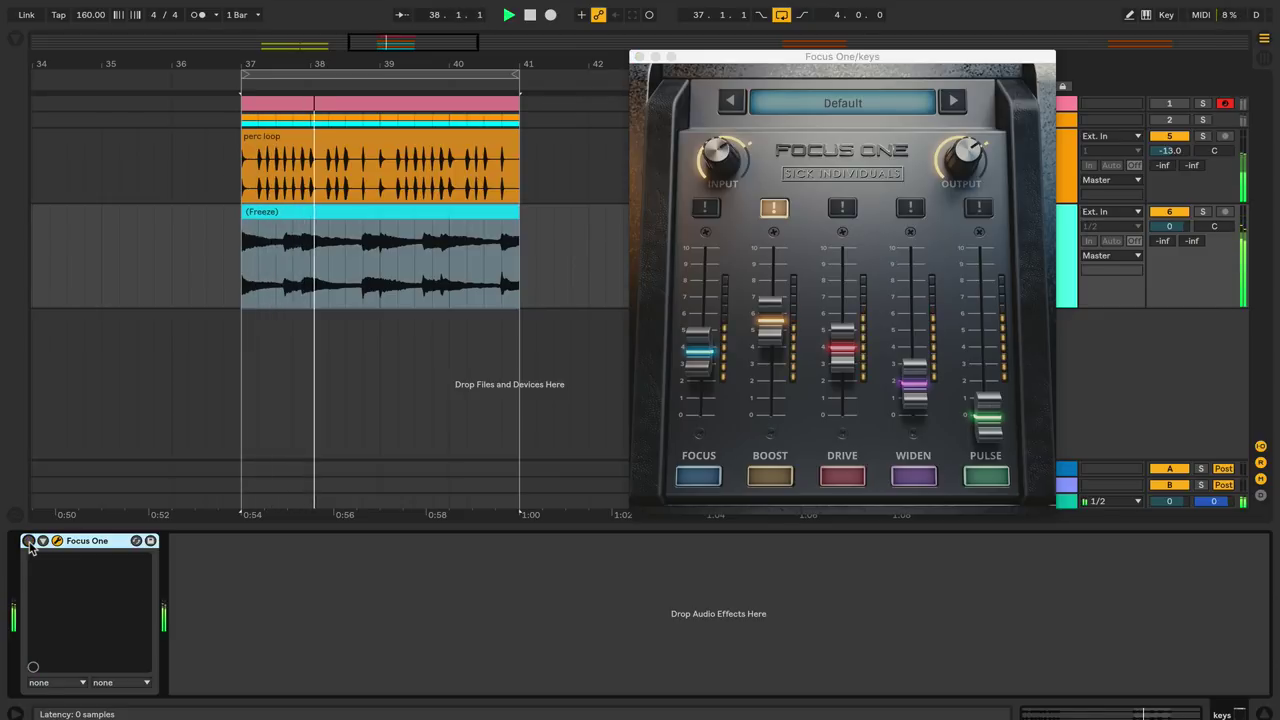
left_click(29, 541)
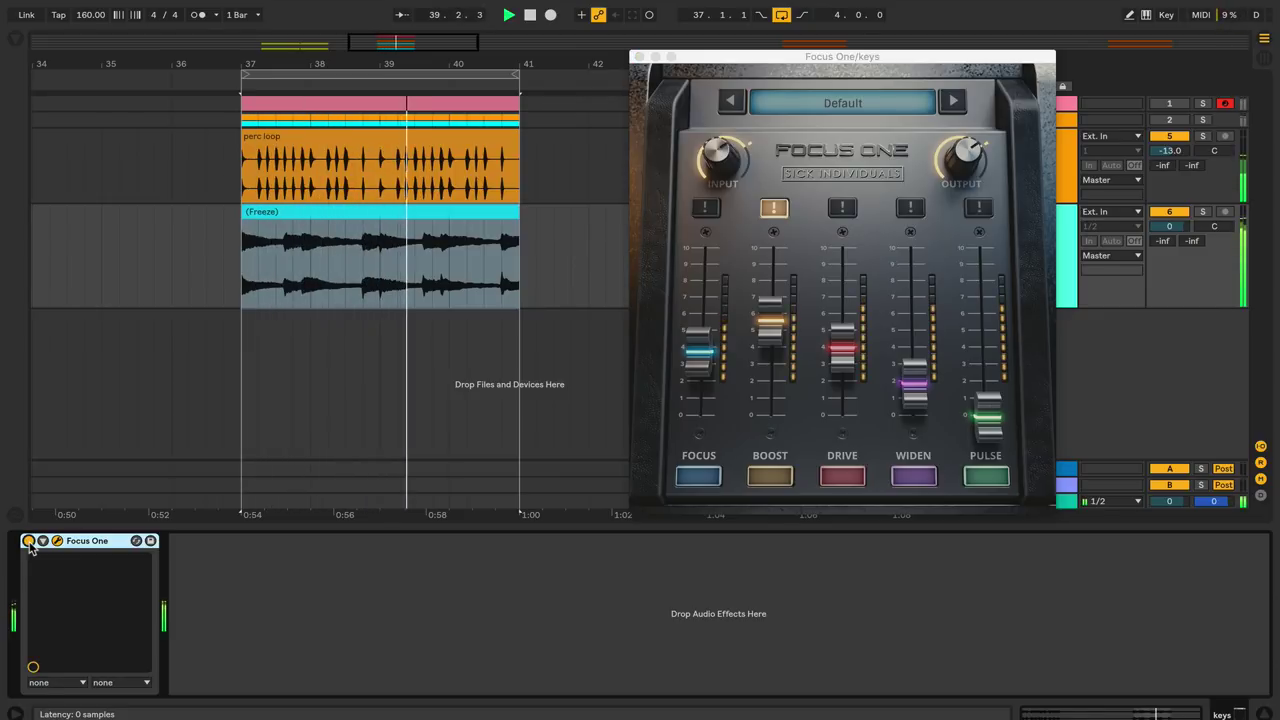
left_click(29, 541)
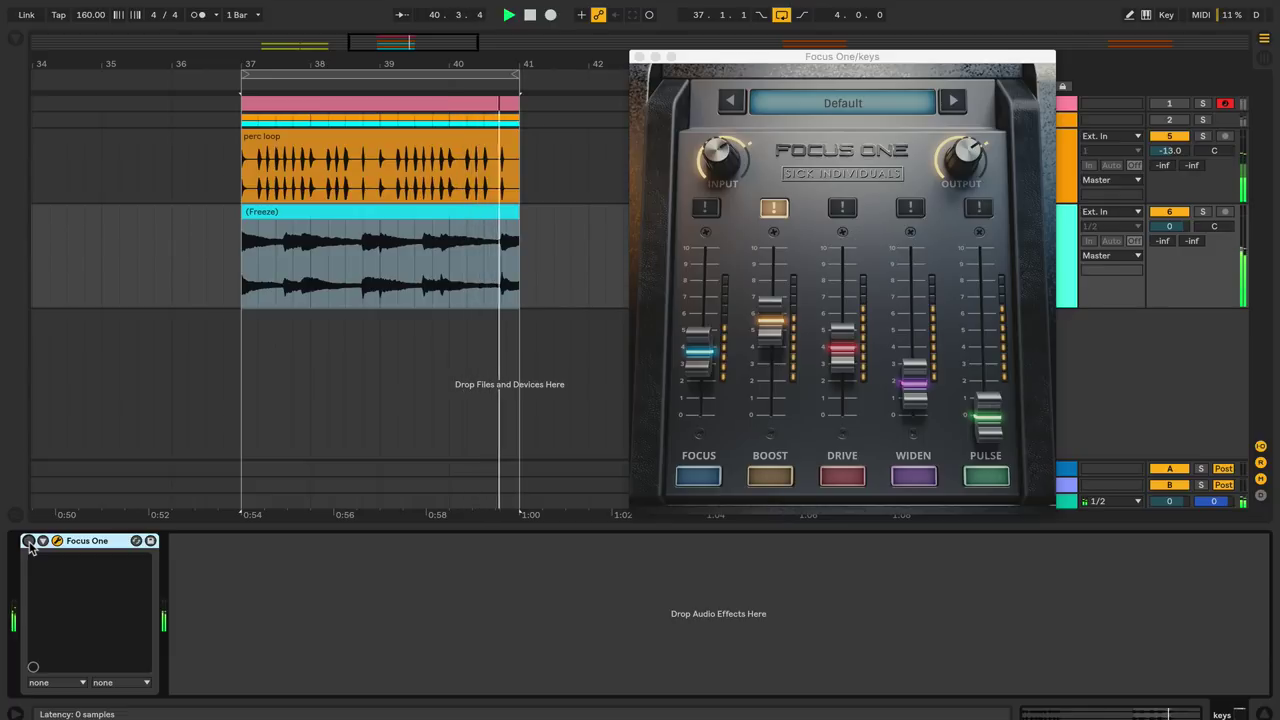
left_click(29, 541)
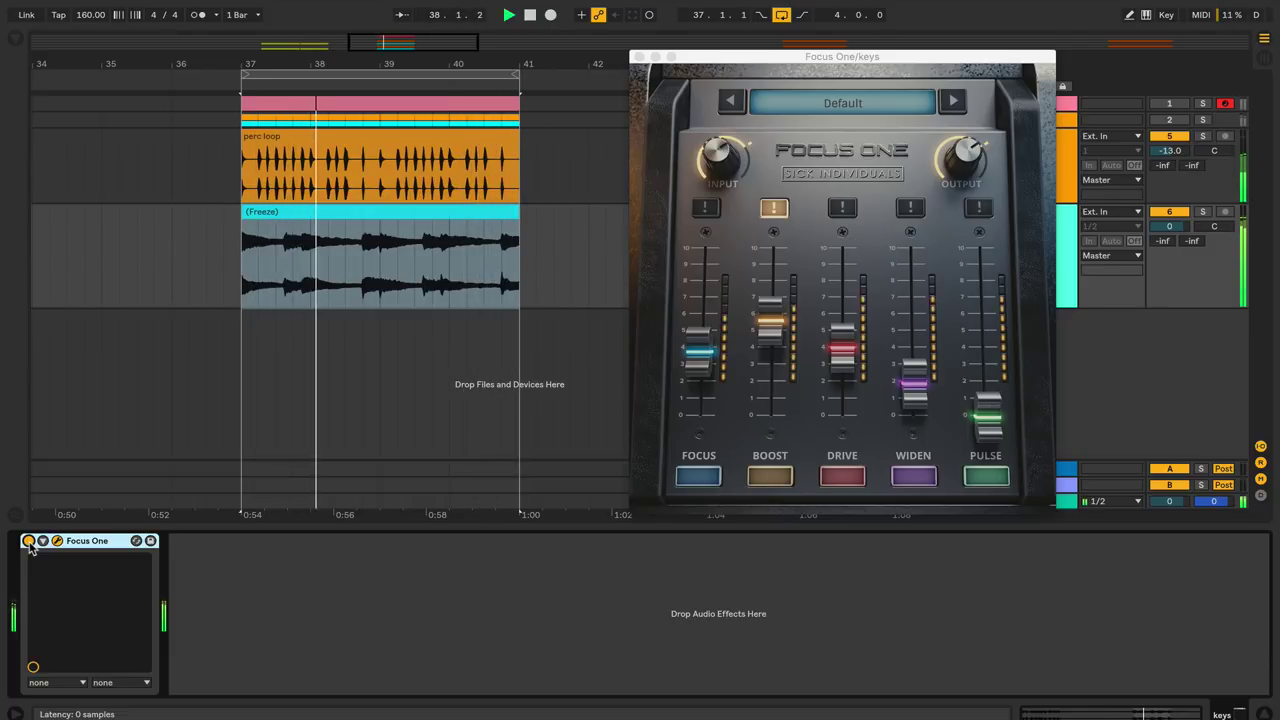
key("space")
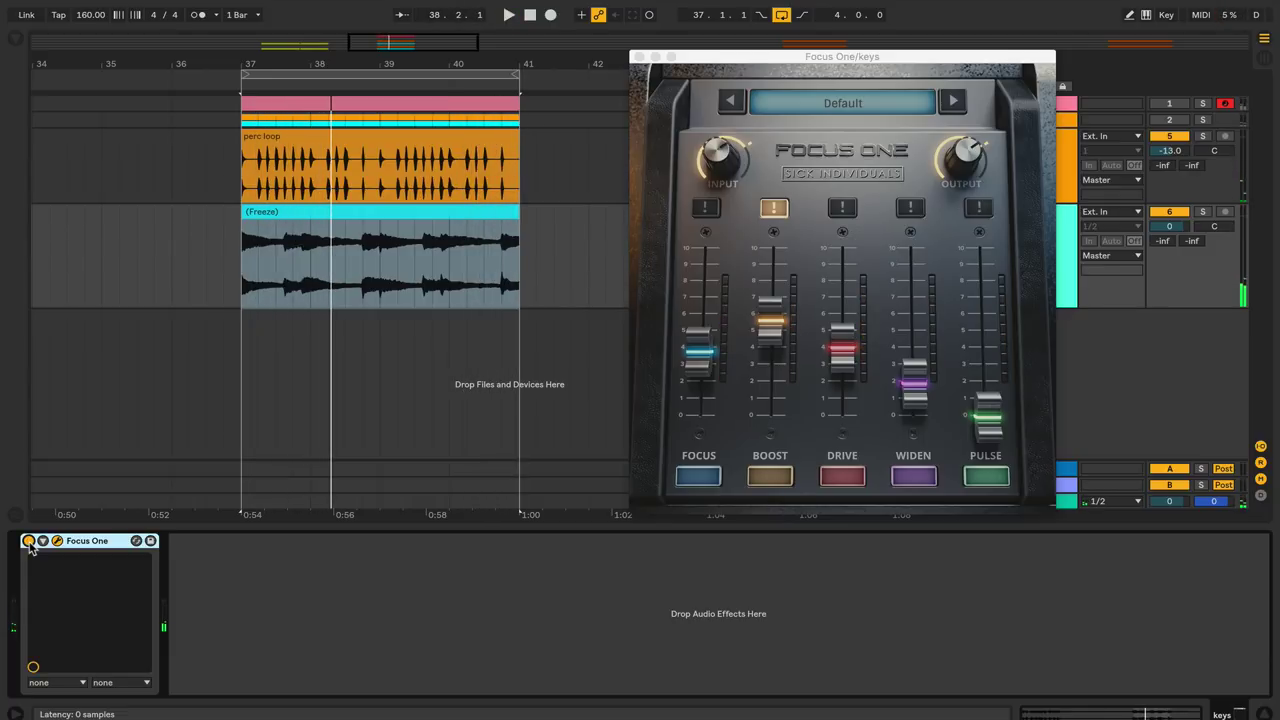